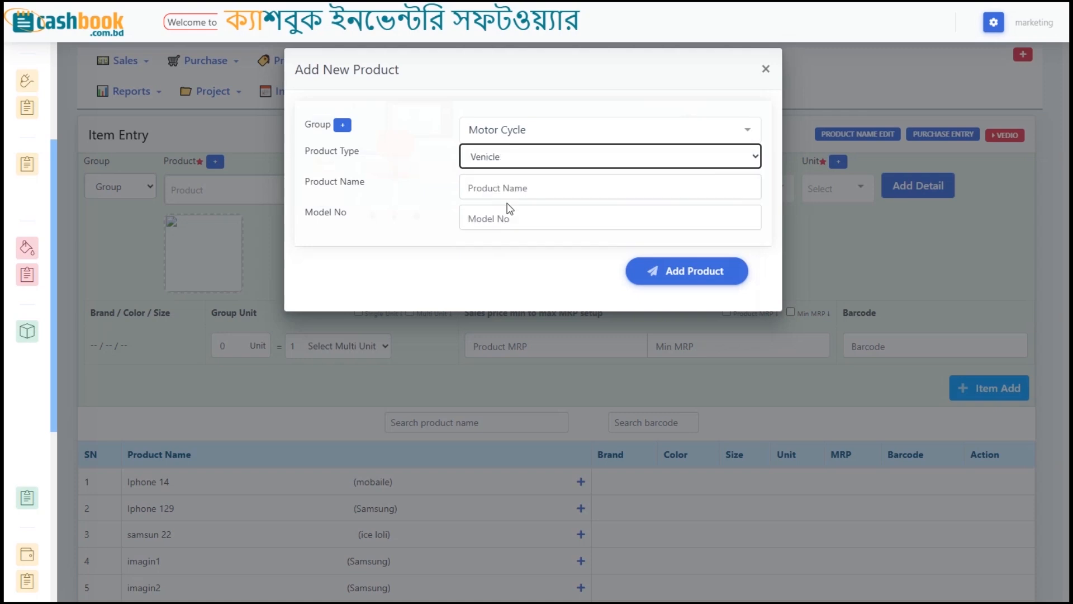
Step: Enter the product name 'Runner Knight Rider 150 CC', correcting the typo, and save it
{"action": "type", "text": "Runner "}
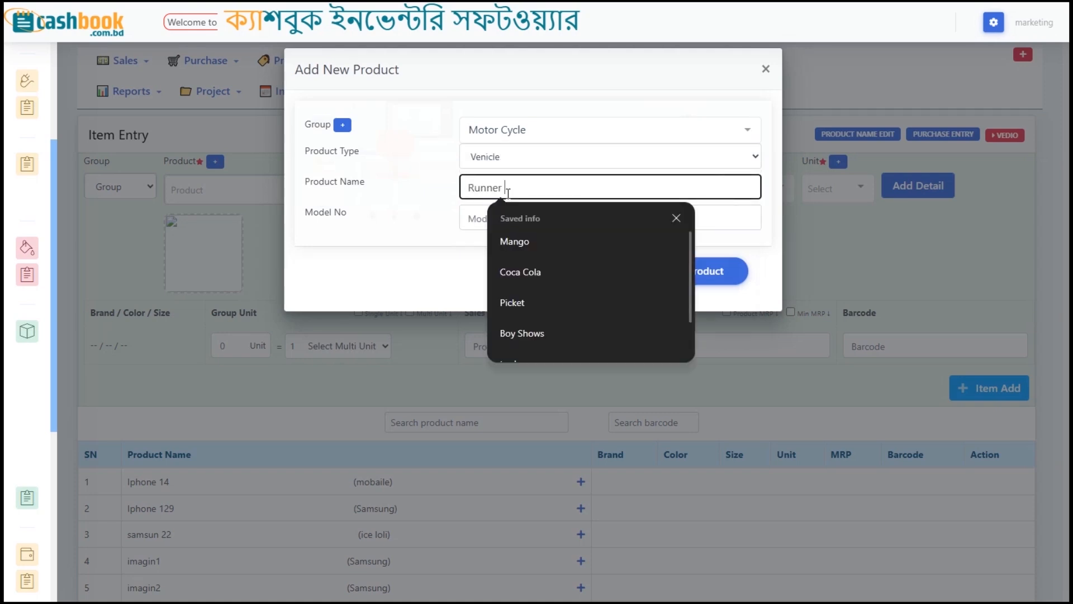
{"action": "type", "text": "Knight"}
{"action": "type", "text": " Rider"}
{"action": "type", "text": " 150"}
{"action": "type", "text": "c"}
{"action": "type", "text": "s"}
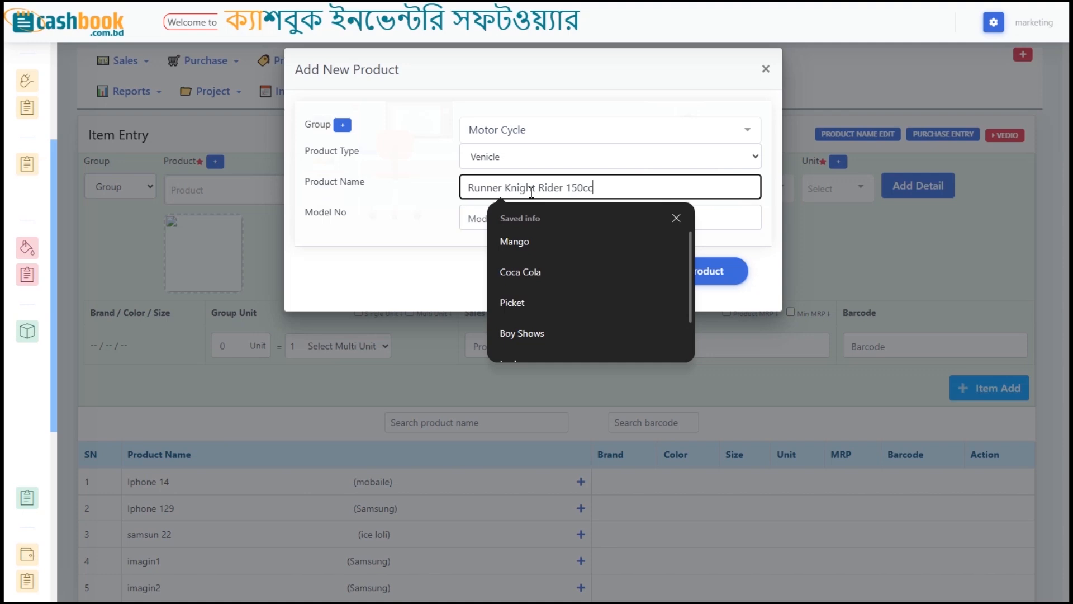
{"action": "key", "text": "BackSpace"}
{"action": "key", "text": "BackSpace"}
{"action": "type", "text": "CC"}
{"action": "key", "text": "Return"}
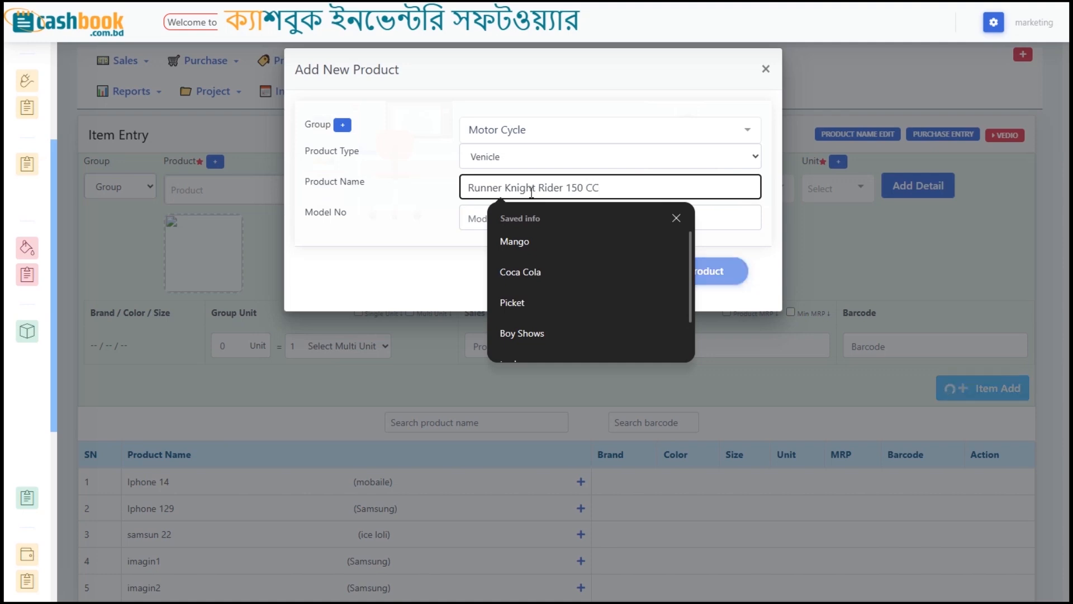
Step: Fill the item row with Runner Knight Rider 150 CC, brand runner, colour Blue and unit পিস
{"action": "left_click", "coordinate": [246, 189]}
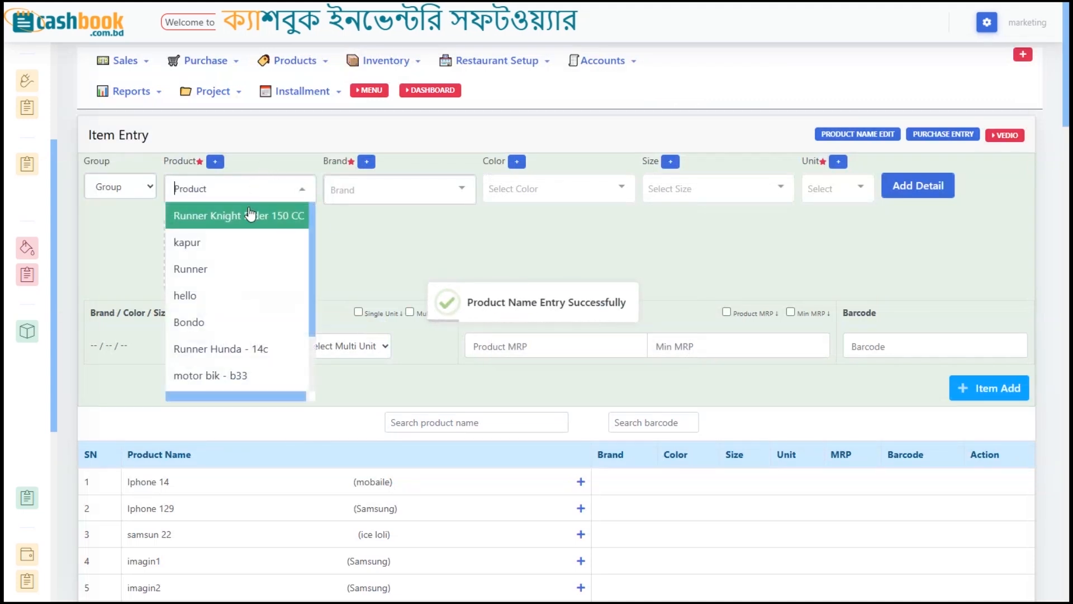
{"action": "left_click", "coordinate": [250, 215]}
{"action": "left_click", "coordinate": [394, 190]}
{"action": "type", "text": "run"}
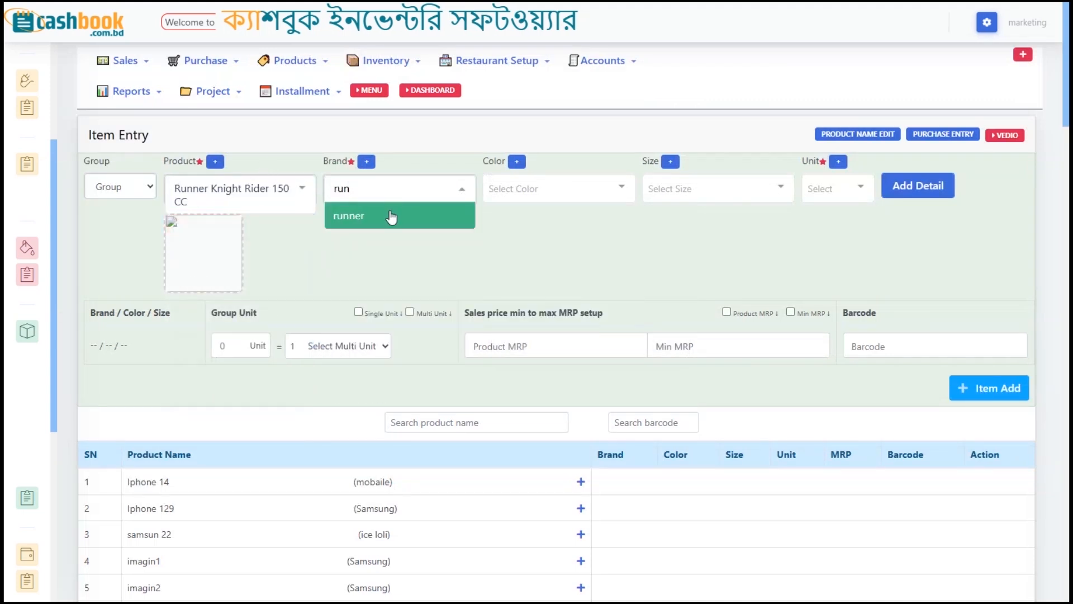
{"action": "left_click", "coordinate": [390, 215]}
{"action": "left_click", "coordinate": [497, 187]}
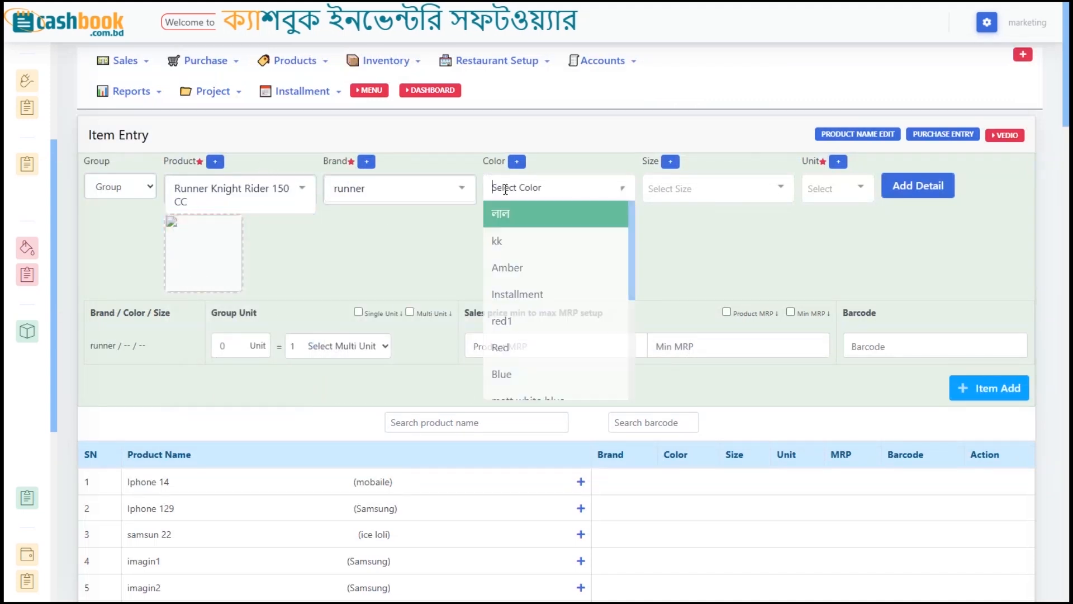
{"action": "type", "text": "blu"}
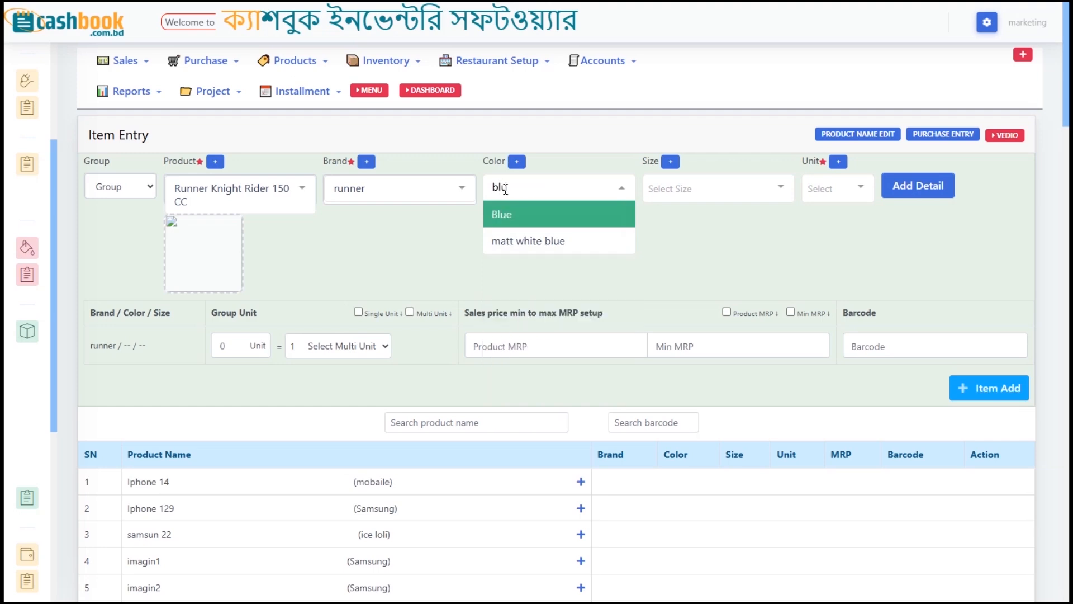
{"action": "key", "text": "Return"}
{"action": "left_click", "coordinate": [754, 275]}
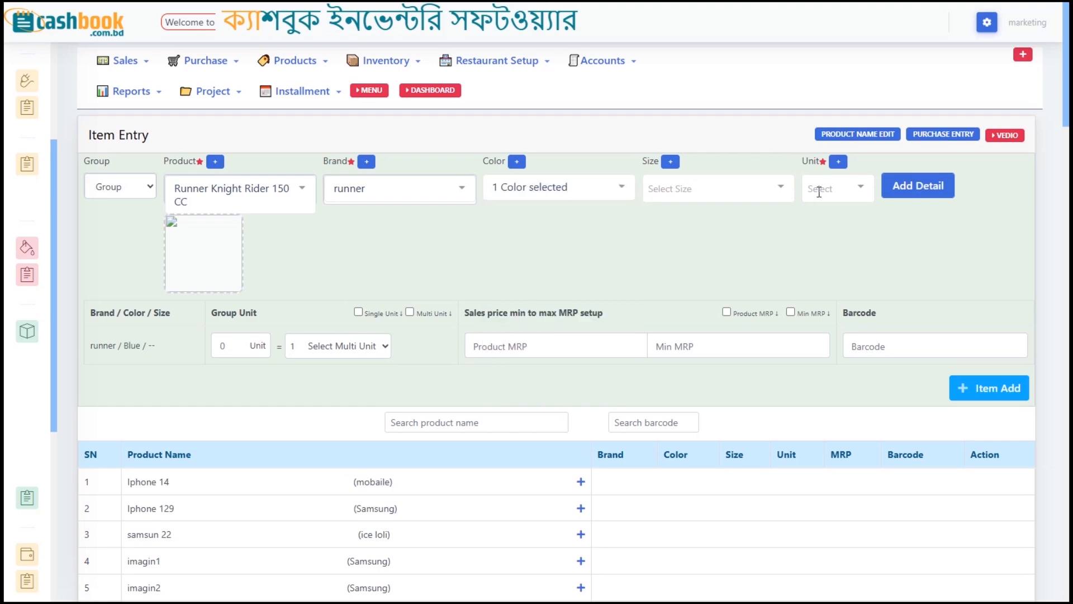
{"action": "left_click", "coordinate": [818, 192]}
{"action": "left_click", "coordinate": [820, 212]}
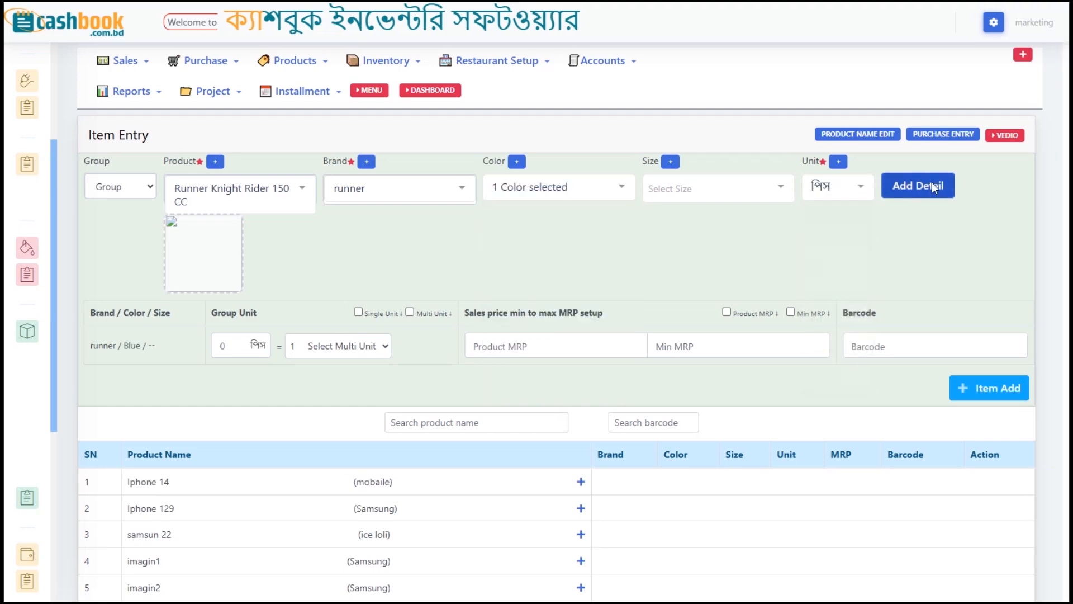
Step: In Add Detail, set Vehicle Type to Motorcycle and type the Bengali model text
{"action": "left_click", "coordinate": [932, 187]}
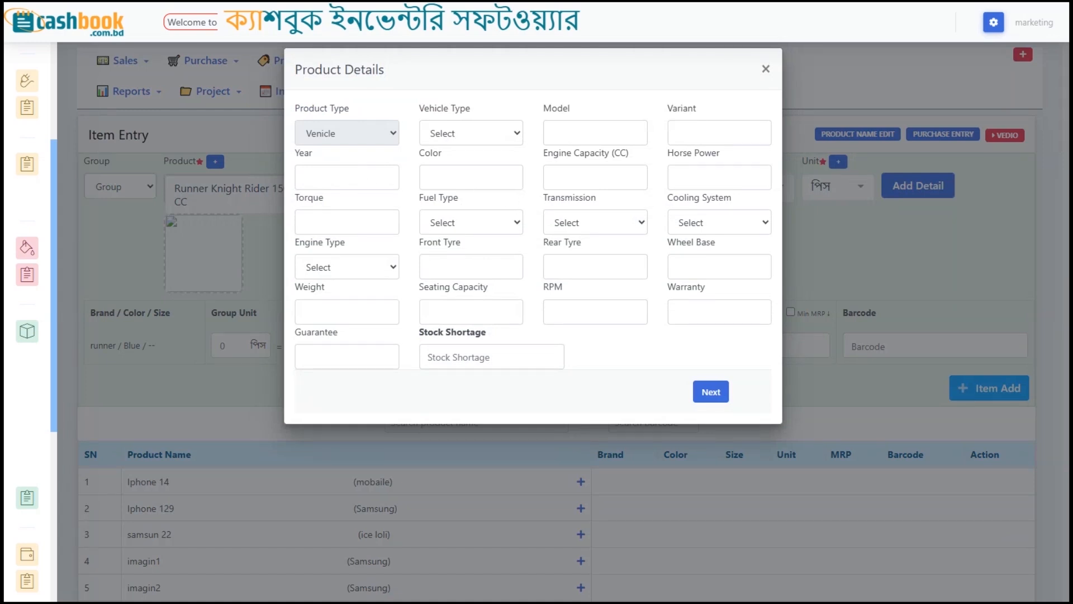
{"action": "left_click", "coordinate": [453, 130]}
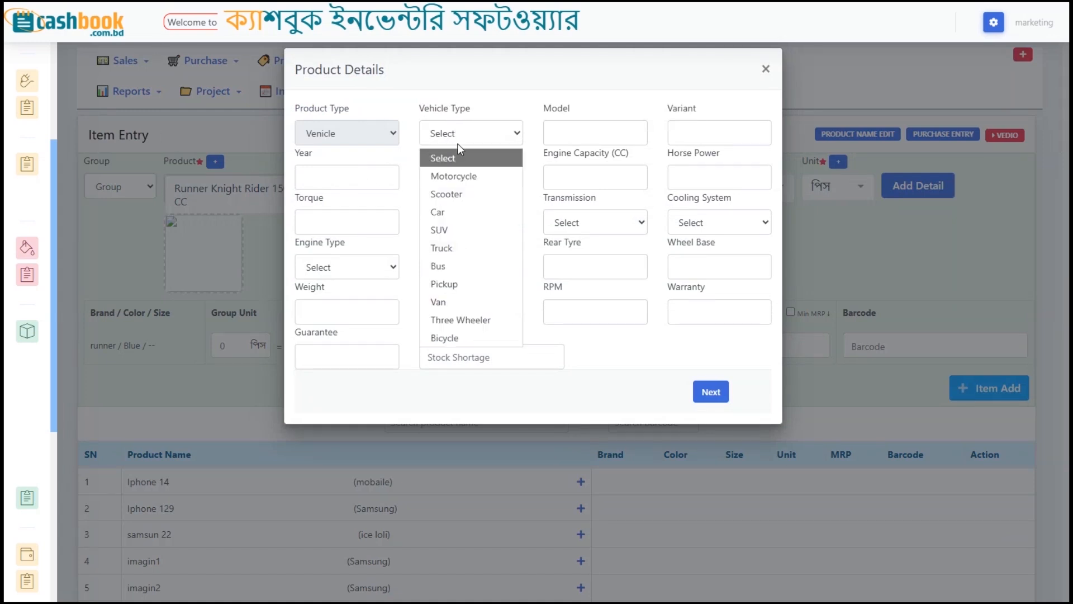
{"action": "left_click", "coordinate": [468, 175]}
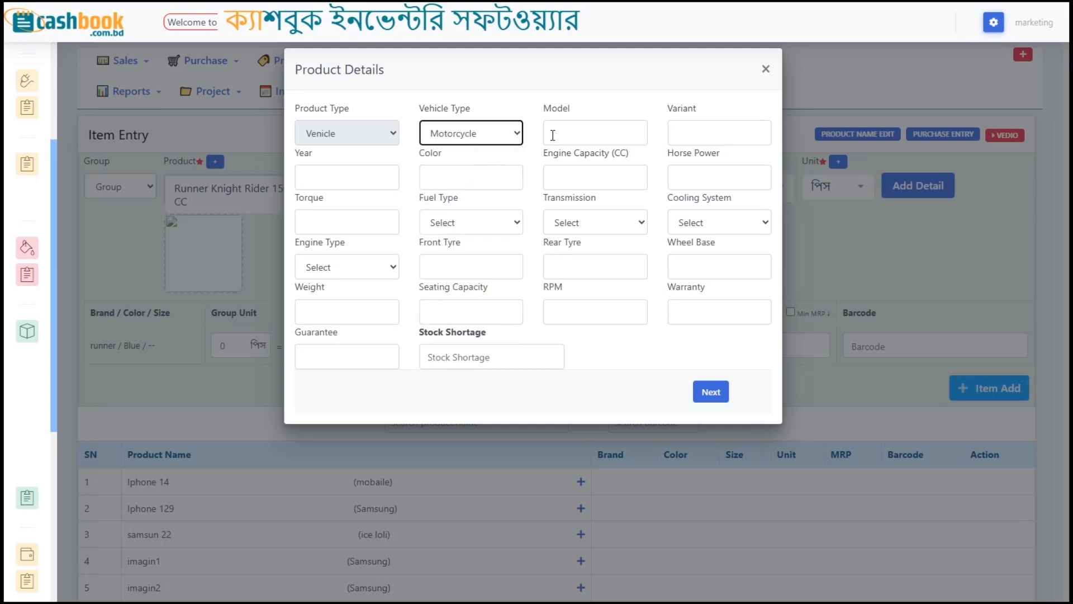
{"action": "left_click", "coordinate": [552, 130]}
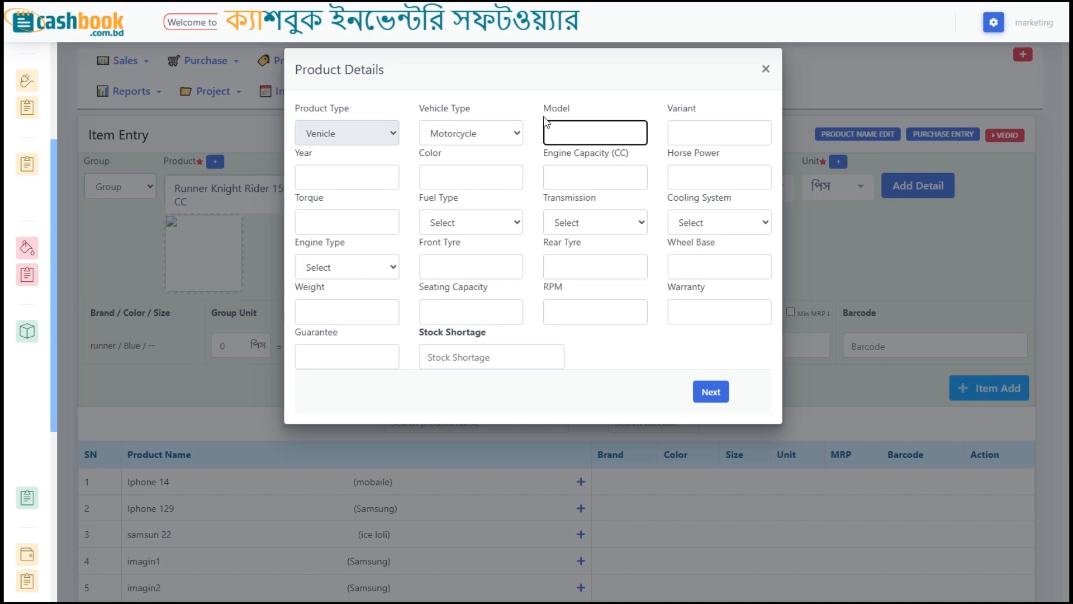
{"action": "type", "text": "ঢাকা মেট্র"}
{"action": "key", "text": "BackSpace"}
{"action": "key", "text": "BackSpace"}
{"action": "key", "text": "BackSpace"}
{"action": "key", "text": "BackSpace"}
{"action": "key", "text": "BackSpace"}
{"action": "type", "text": "মেট্র"}
{"action": "key", "text": "BackSpace"}
{"action": "key", "text": "BackSpace"}
{"action": "key", "text": "BackSpace"}
{"action": "type", "text": "ট্রো-ল-৩০-"}
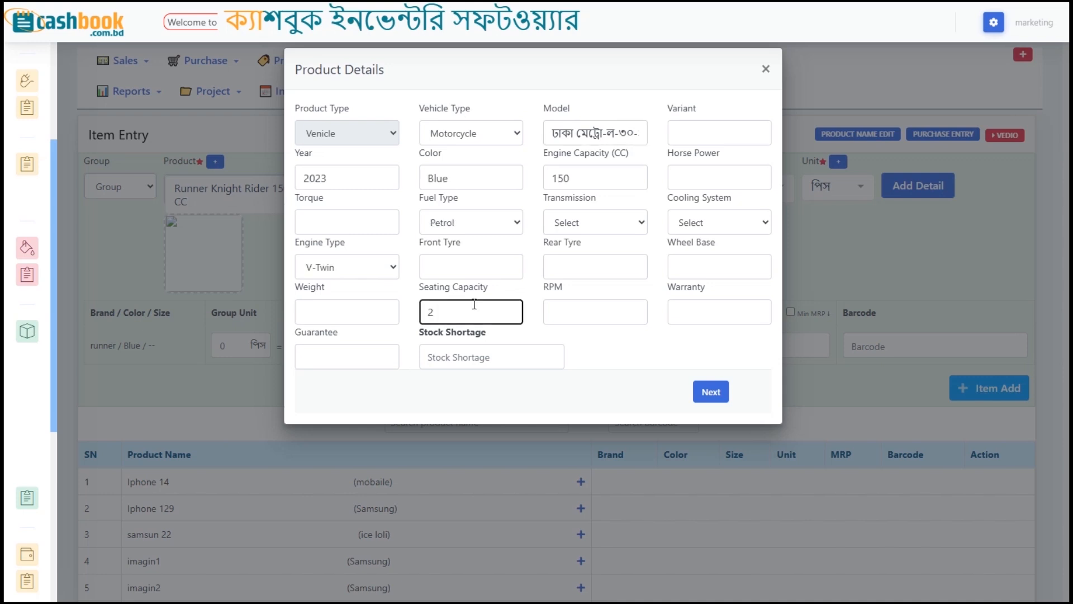
Step: Enter warranty '2 Year Engine' and weight '135 KG', replacing the mistaken 275
{"action": "left_click", "coordinate": [686, 309]}
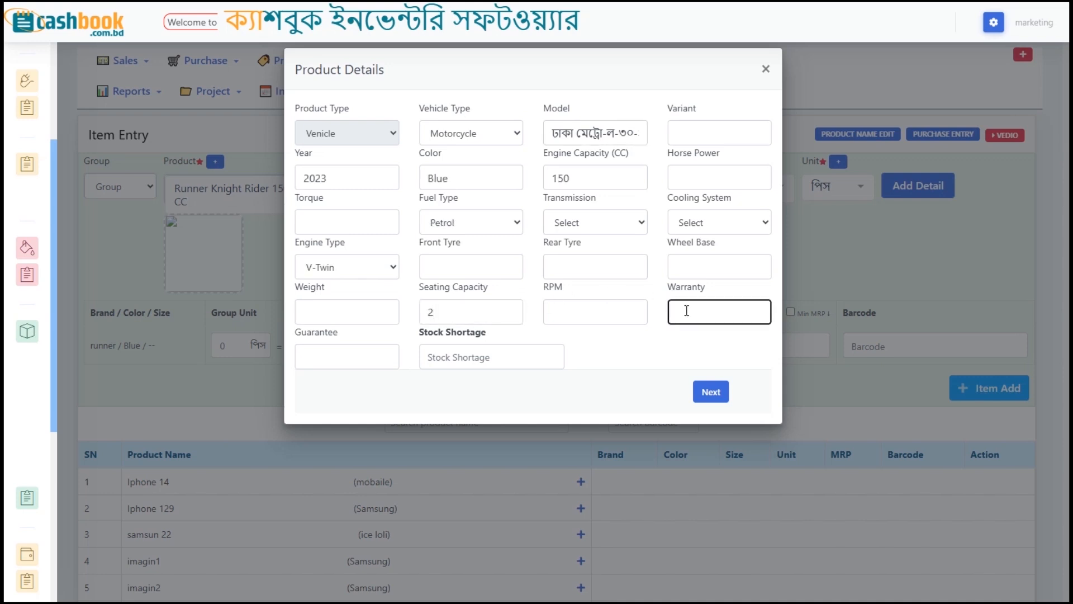
{"action": "type", "text": "2 Year Engine"}
{"action": "left_click", "coordinate": [369, 314]}
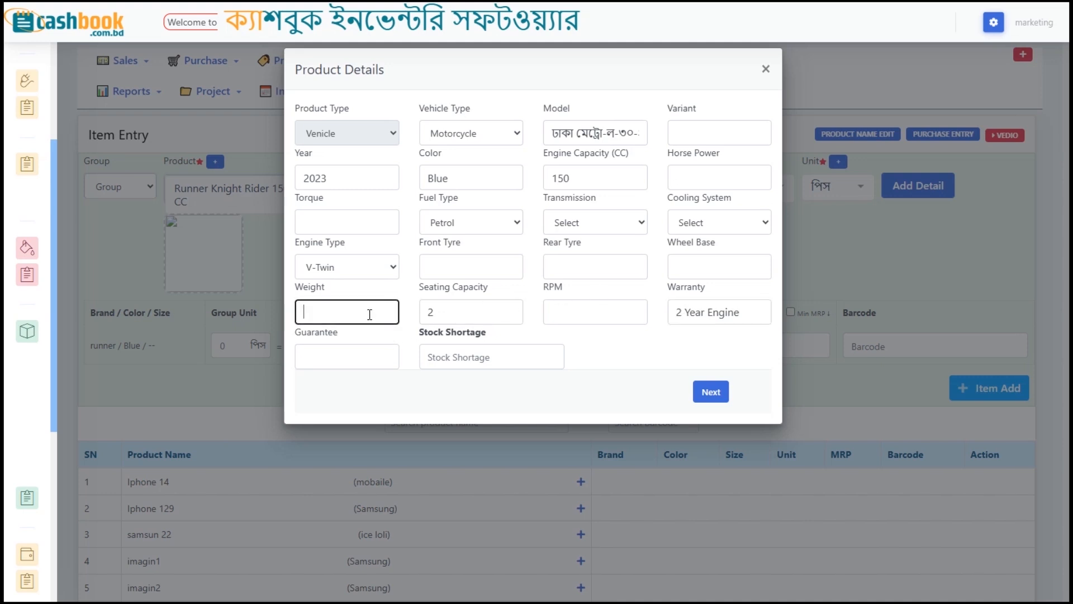
{"action": "type", "text": "275"}
{"action": "double_click", "coordinate": [377, 316]}
{"action": "type", "text": "135 KG"}
{"action": "left_click", "coordinate": [453, 270]}
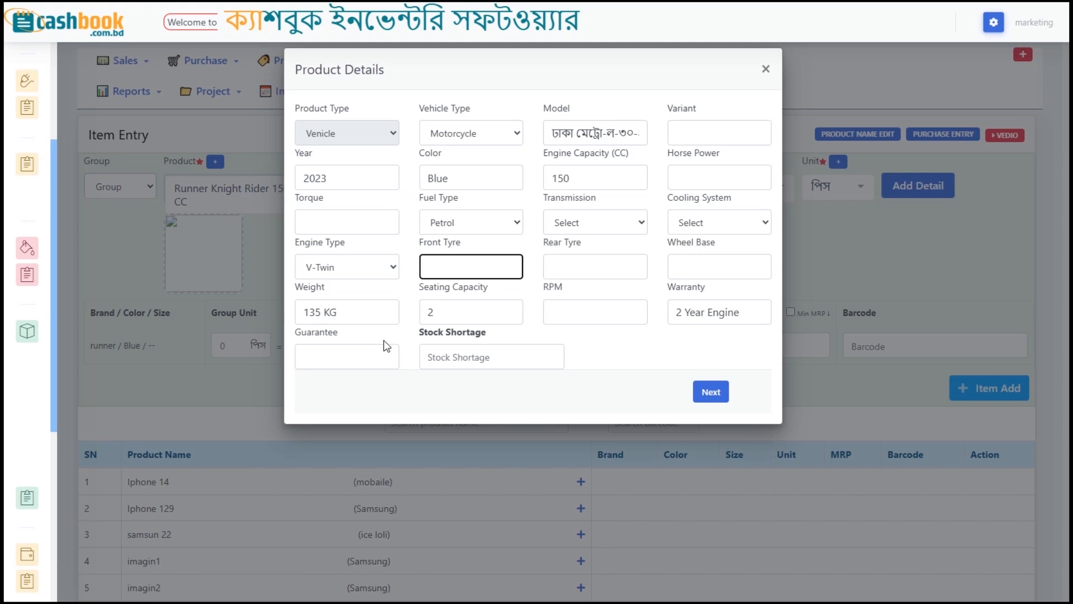
Step: Save the product details, set Product MRP to 120000, and add the item
{"action": "left_click", "coordinate": [712, 393]}
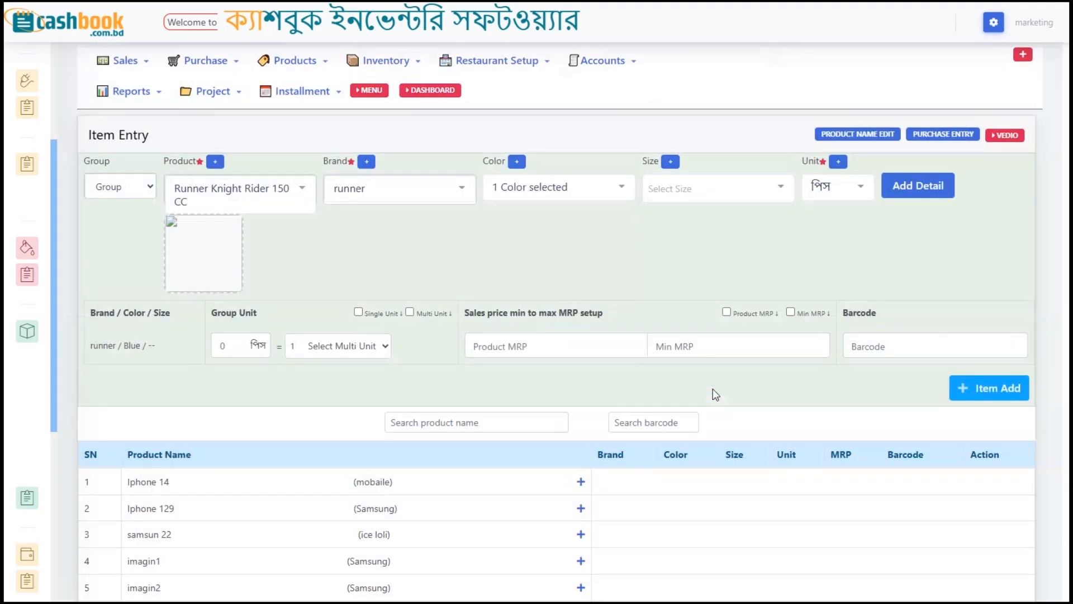
{"action": "left_click", "coordinate": [551, 347]}
{"action": "type", "text": "120000"}
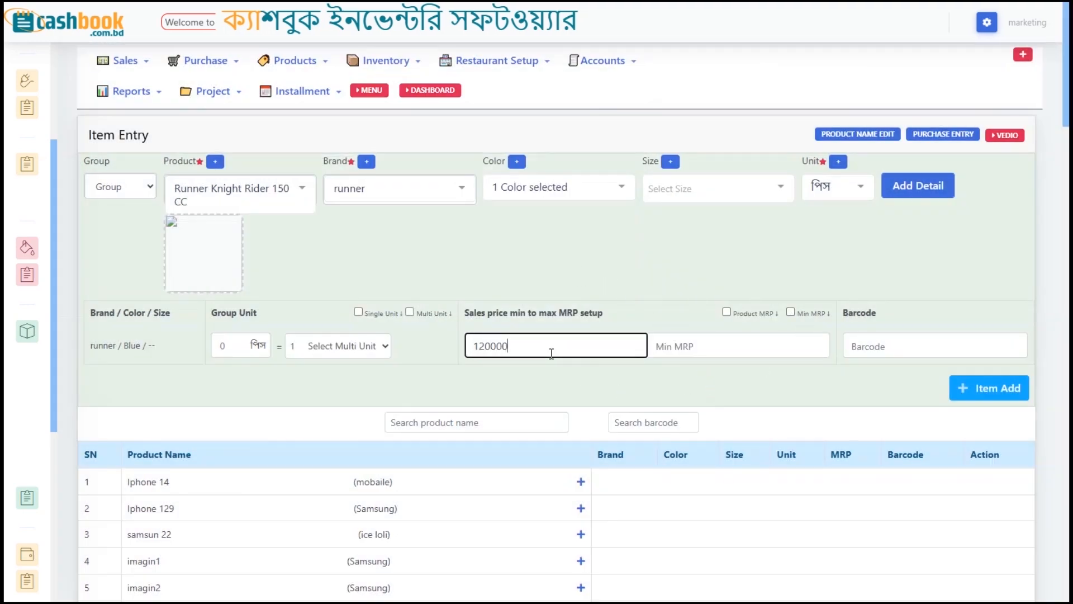
{"action": "left_click", "coordinate": [994, 394]}
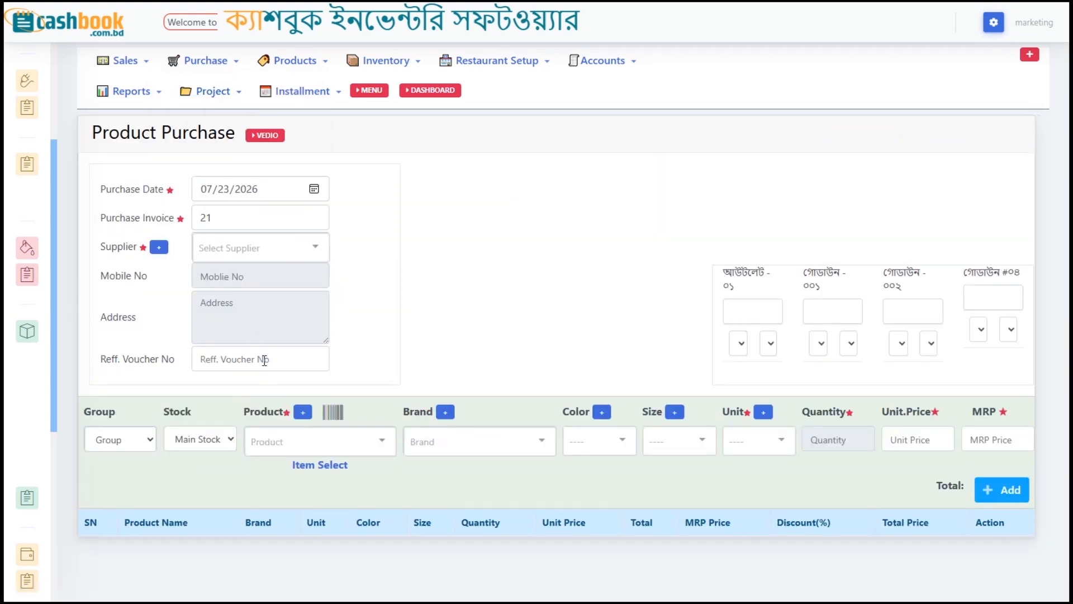
Step: Choose Bank supplier, add Runner Knight Rider 150 CC via a 'runn' search, and enter quantity 2 for Outlet-01
{"action": "left_click", "coordinate": [226, 247]}
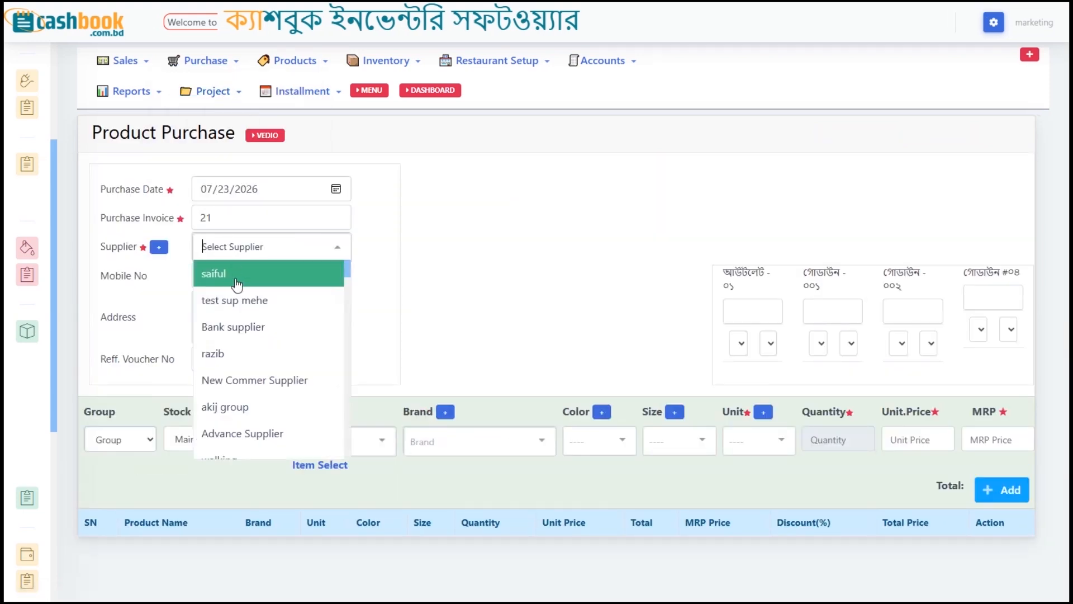
{"action": "left_click", "coordinate": [242, 328]}
{"action": "left_click", "coordinate": [322, 465]}
{"action": "left_click", "coordinate": [494, 117]}
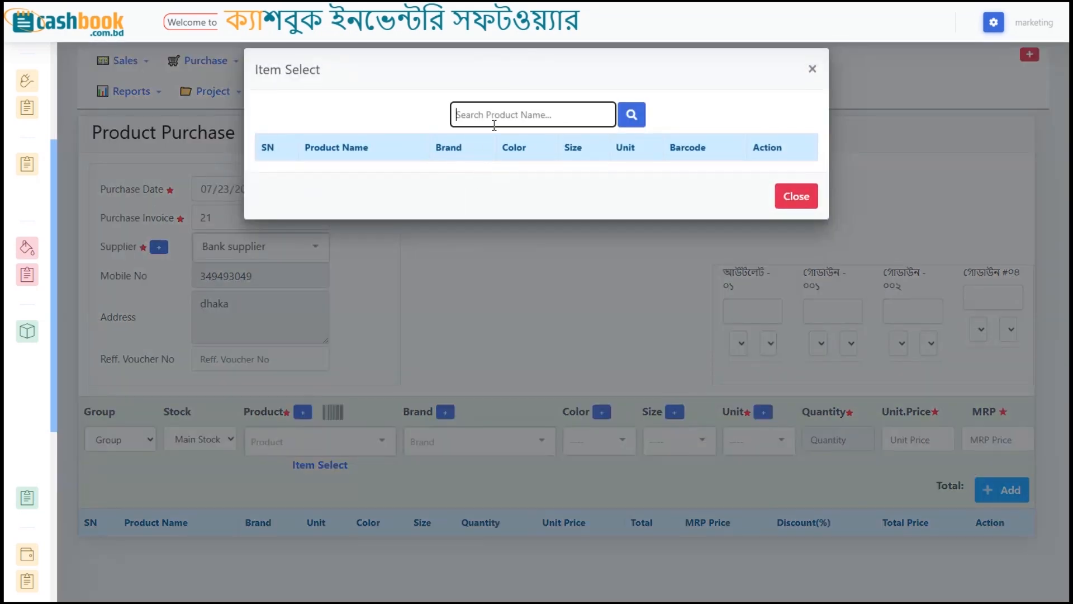
{"action": "type", "text": "runn"}
{"action": "key", "text": "Return"}
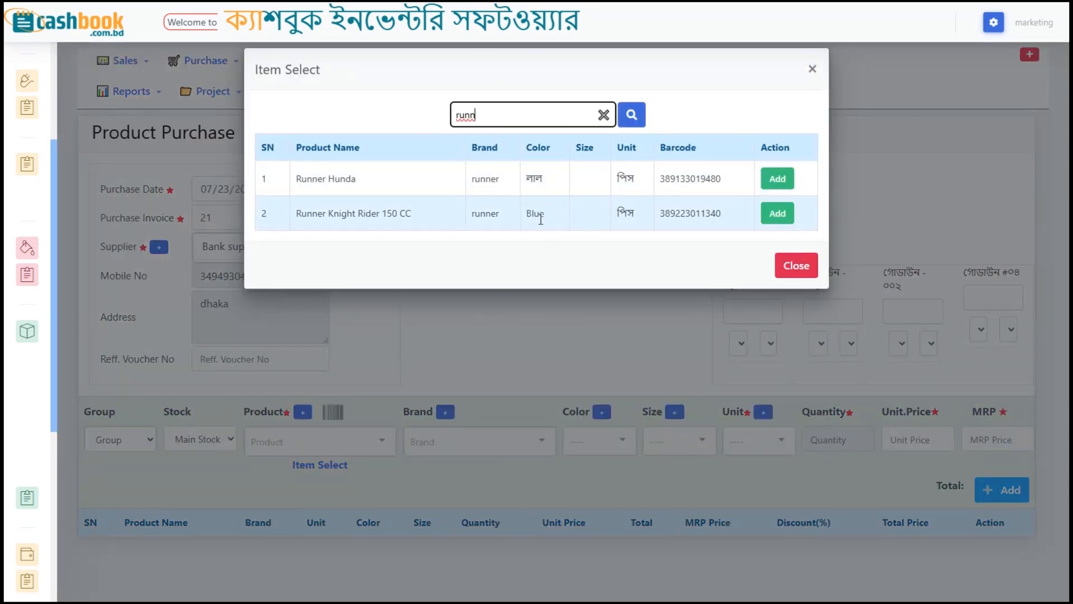
{"action": "left_click", "coordinate": [779, 216]}
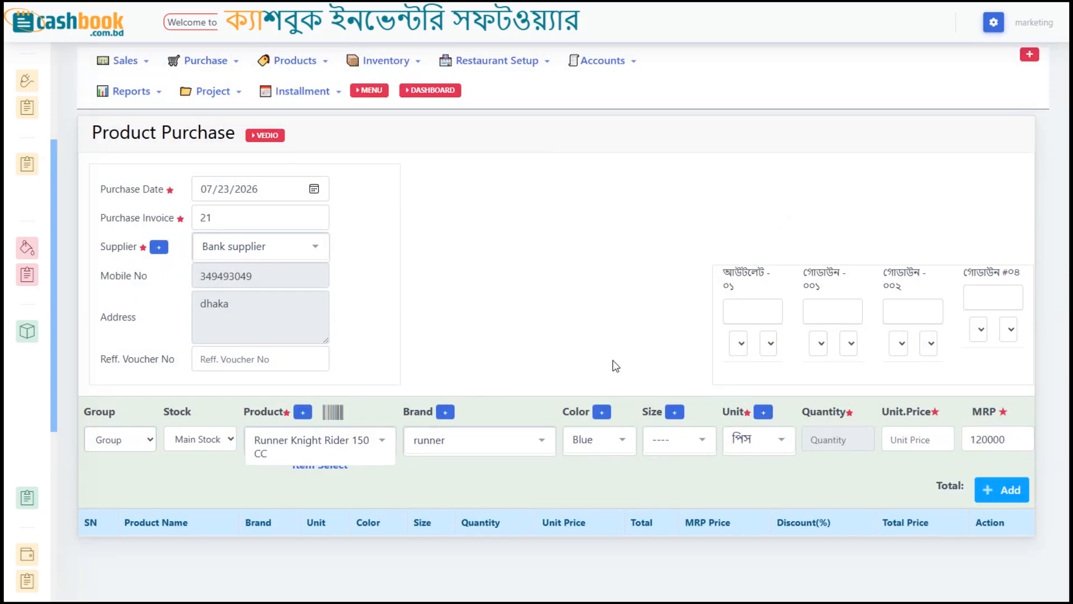
{"action": "left_click", "coordinate": [737, 308]}
{"action": "type", "text": "2"}
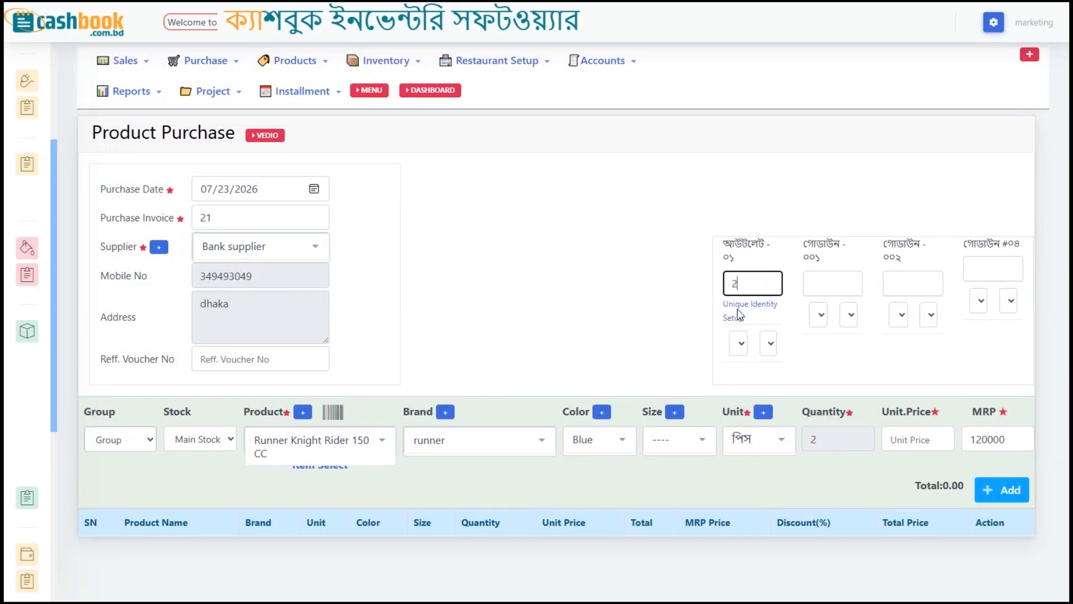
{"action": "left_click", "coordinate": [752, 307]}
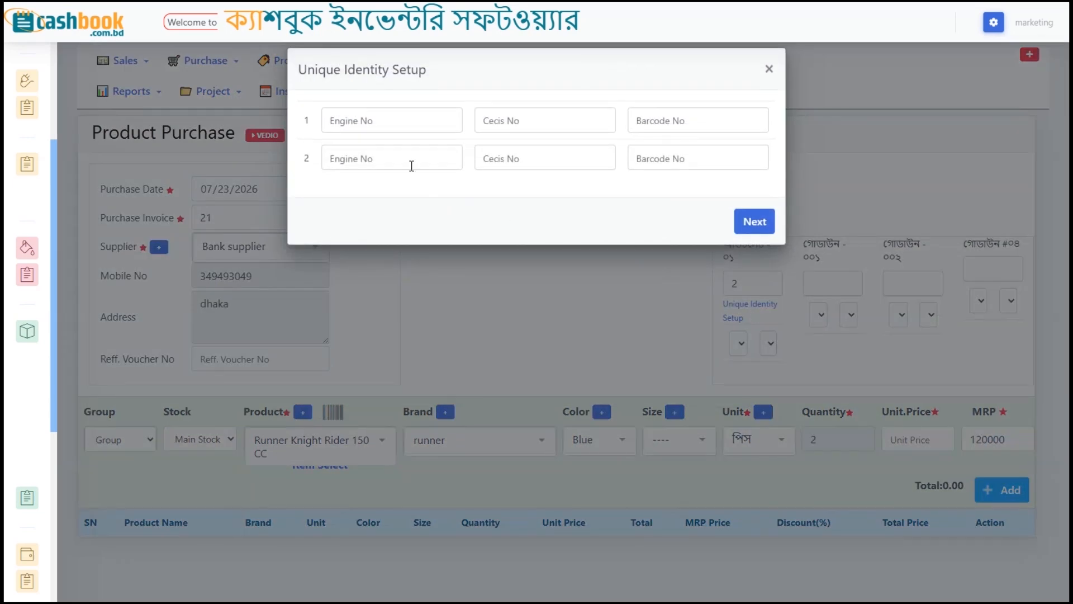
{"action": "left_click", "coordinate": [384, 130]}
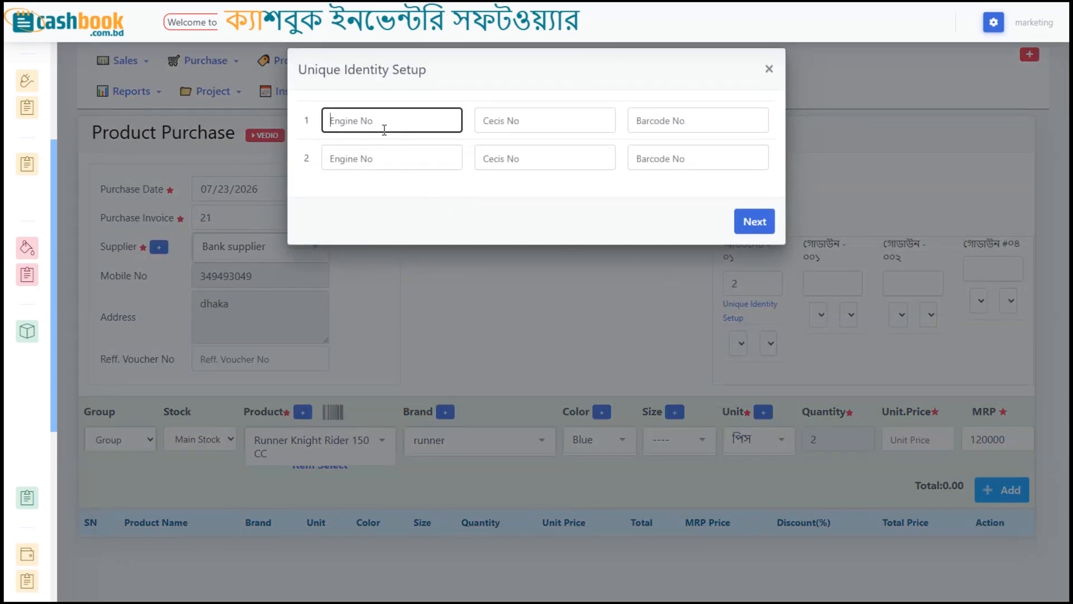
{"action": "left_click", "coordinate": [501, 165]}
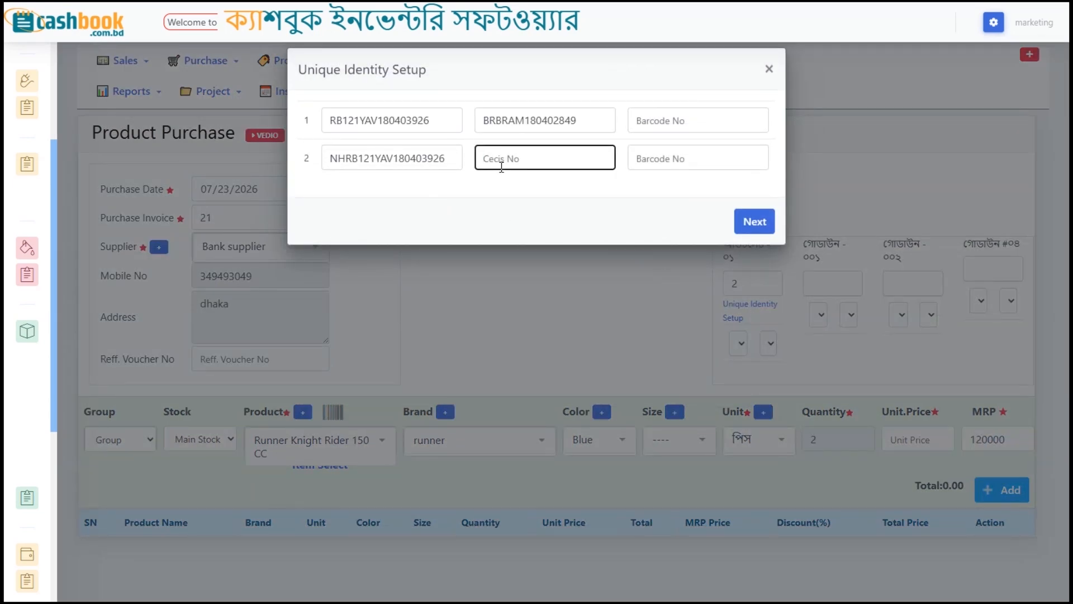
{"action": "left_click", "coordinate": [476, 160]}
{"action": "type", "text": "67"}
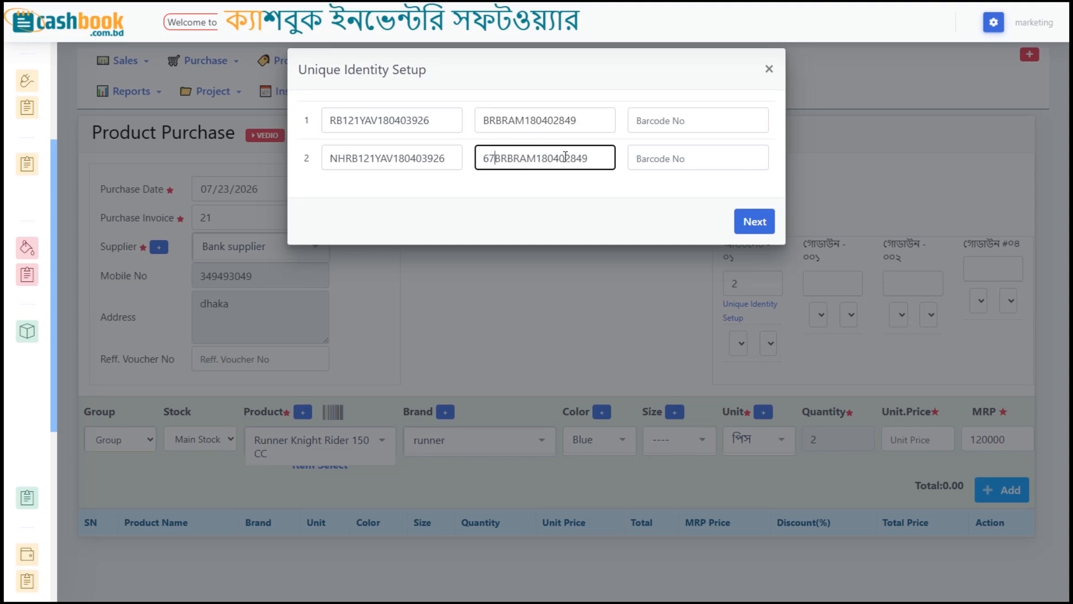
{"action": "left_click", "coordinate": [753, 222]}
{"action": "left_click", "coordinate": [921, 446]}
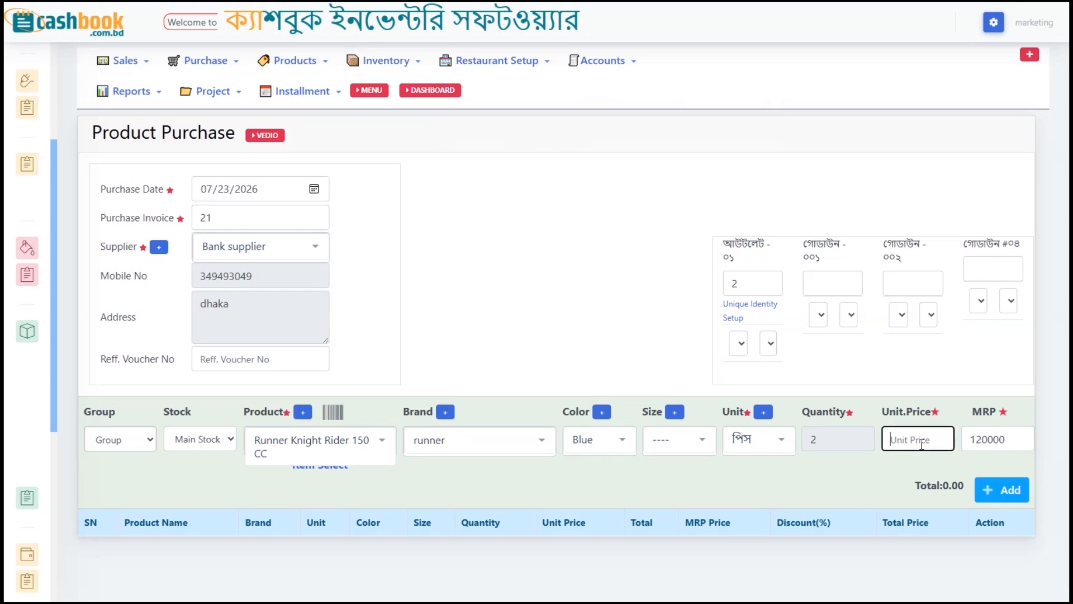
Step: Add the two motorcycles at unit price 10000 and submit the 20000 purchase
{"action": "type", "text": "10000"}
{"action": "left_click", "coordinate": [990, 488]}
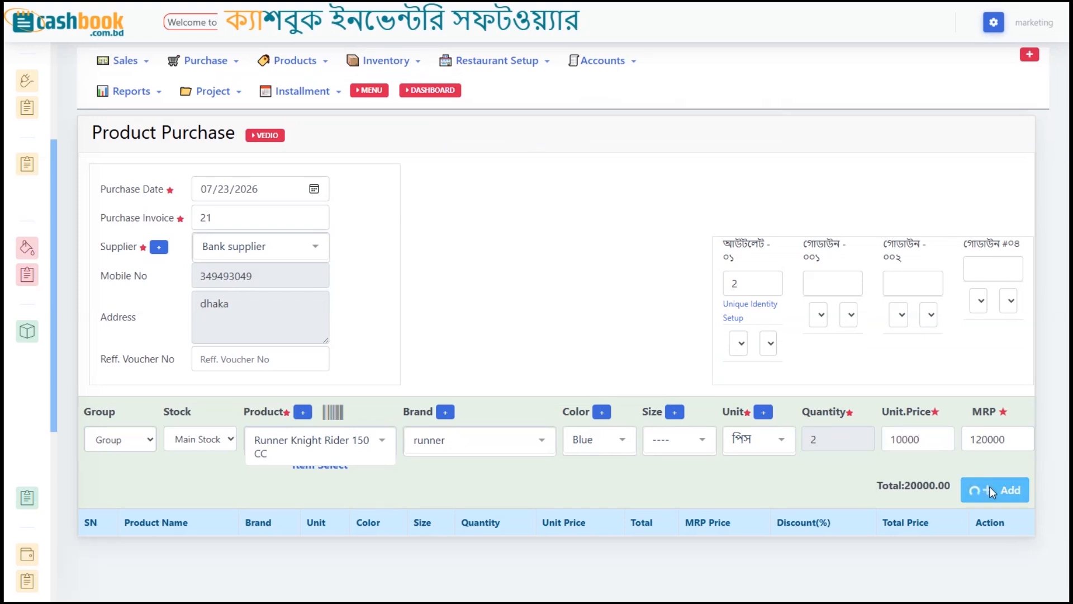
{"action": "scroll", "coordinate": [776, 394], "scroll_direction": "down", "scroll_amount": 4}
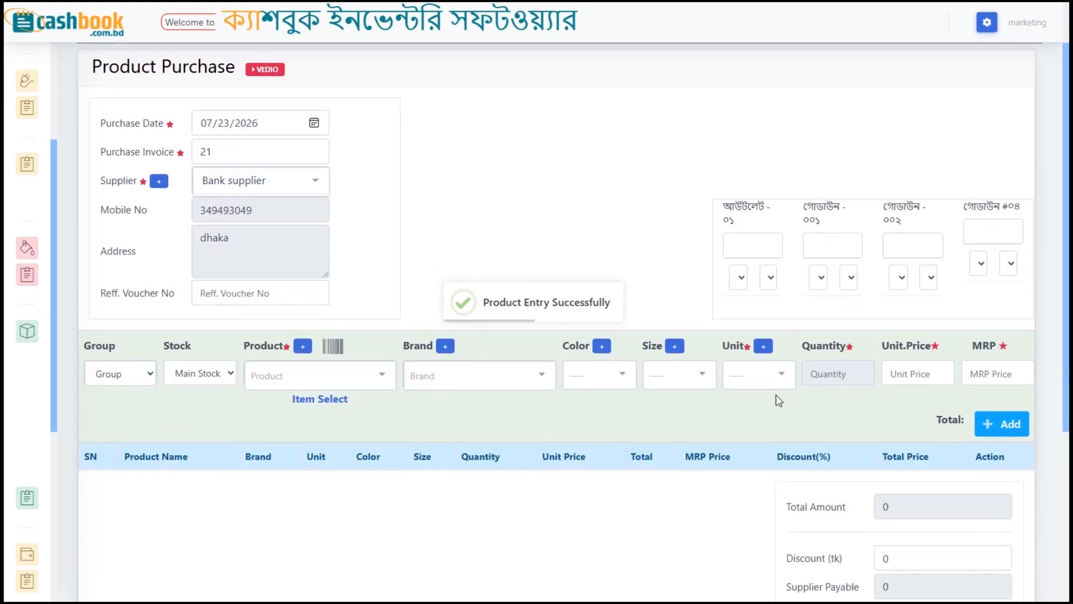
{"action": "scroll", "coordinate": [739, 434], "scroll_direction": "down", "scroll_amount": 2}
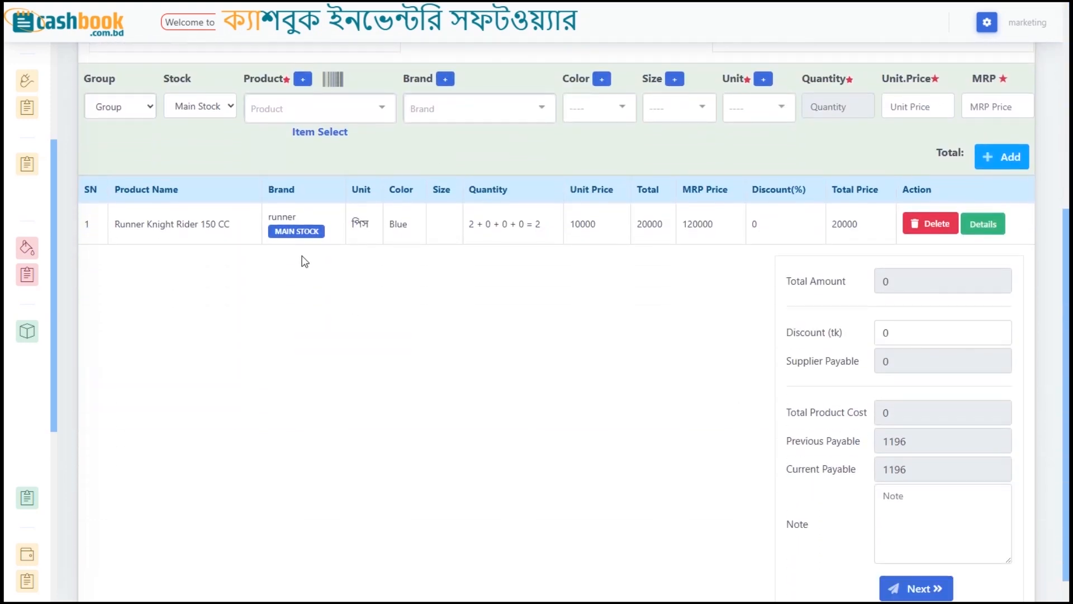
{"action": "scroll", "coordinate": [861, 550], "scroll_direction": "down", "scroll_amount": 1}
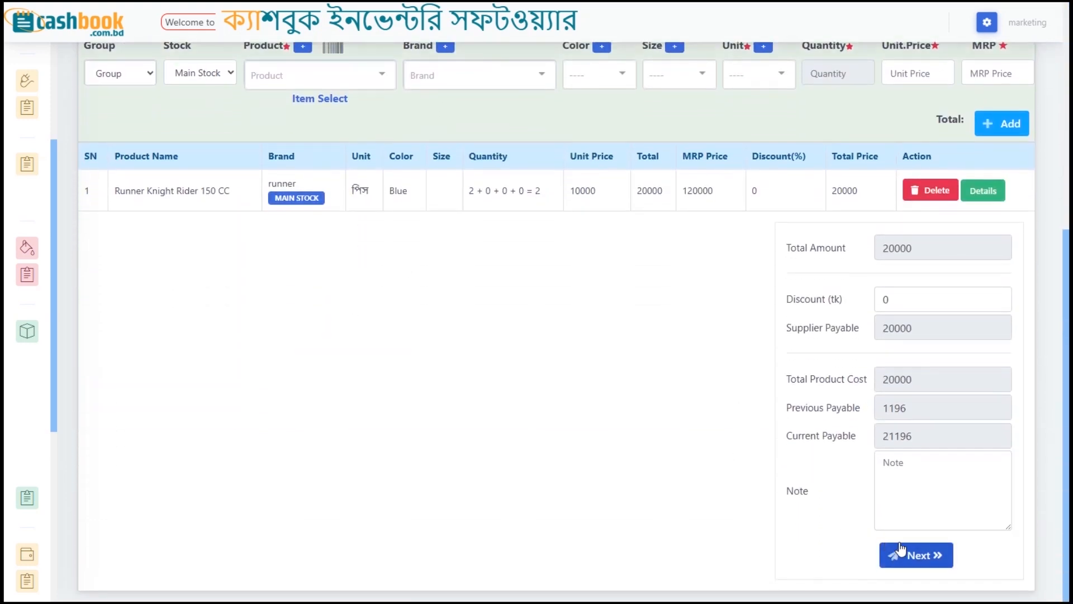
{"action": "left_click", "coordinate": [907, 555]}
{"action": "left_click", "coordinate": [528, 233]}
Step: Open the Inventory > Stock Summary report
{"action": "scroll", "coordinate": [530, 250], "scroll_direction": "up", "scroll_amount": 5}
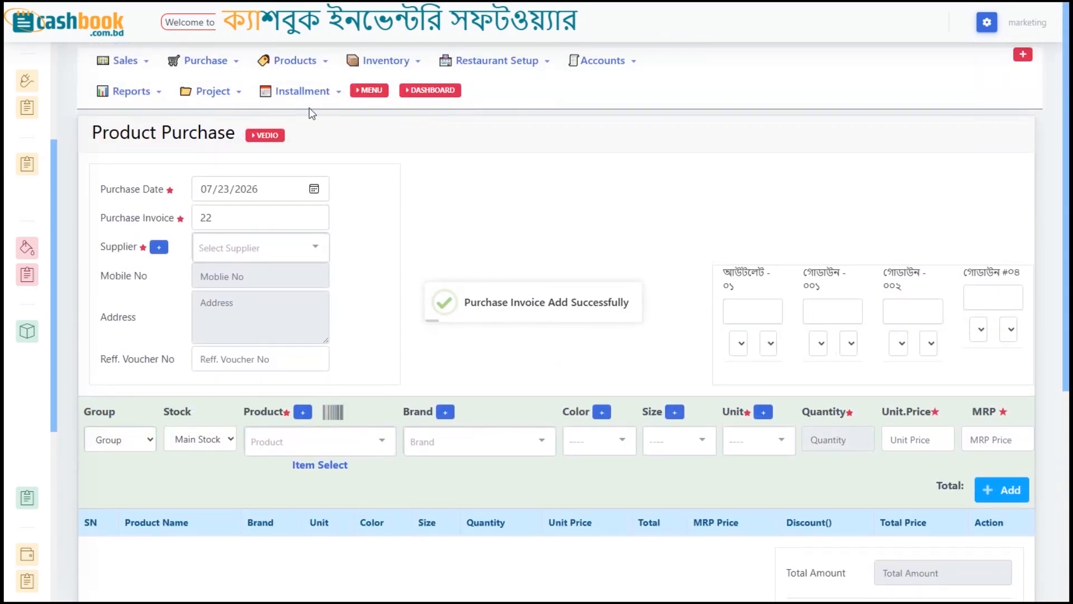
{"action": "left_click", "coordinate": [402, 61]}
{"action": "left_click", "coordinate": [394, 80]}
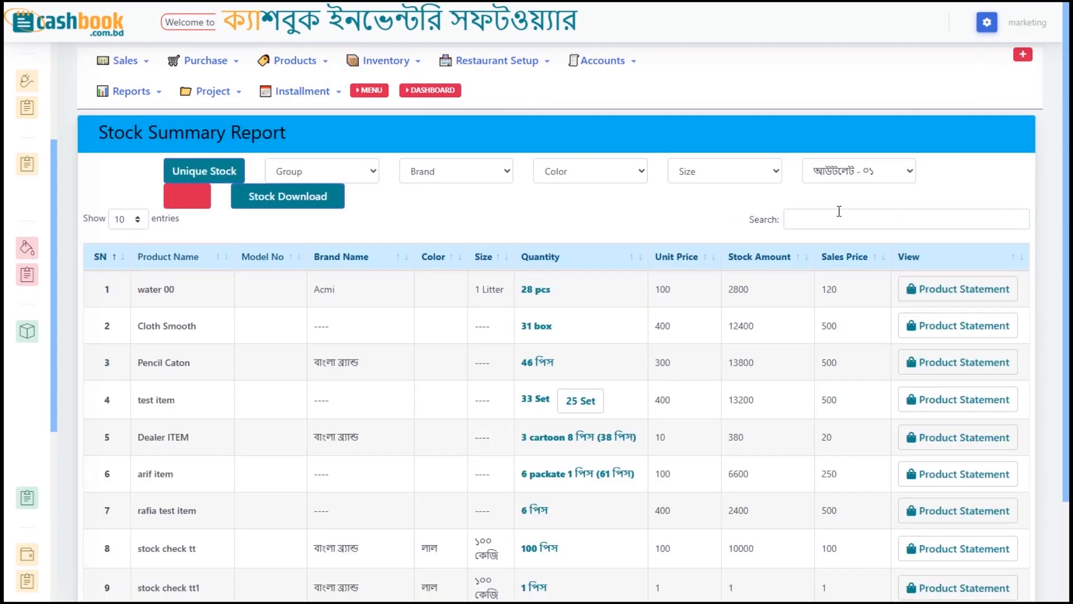
Step: Filter the stock summary to 'runner' and check the Runner Knight Rider 150 CC product statement
{"action": "left_click", "coordinate": [839, 217]}
{"action": "type", "text": "runner"}
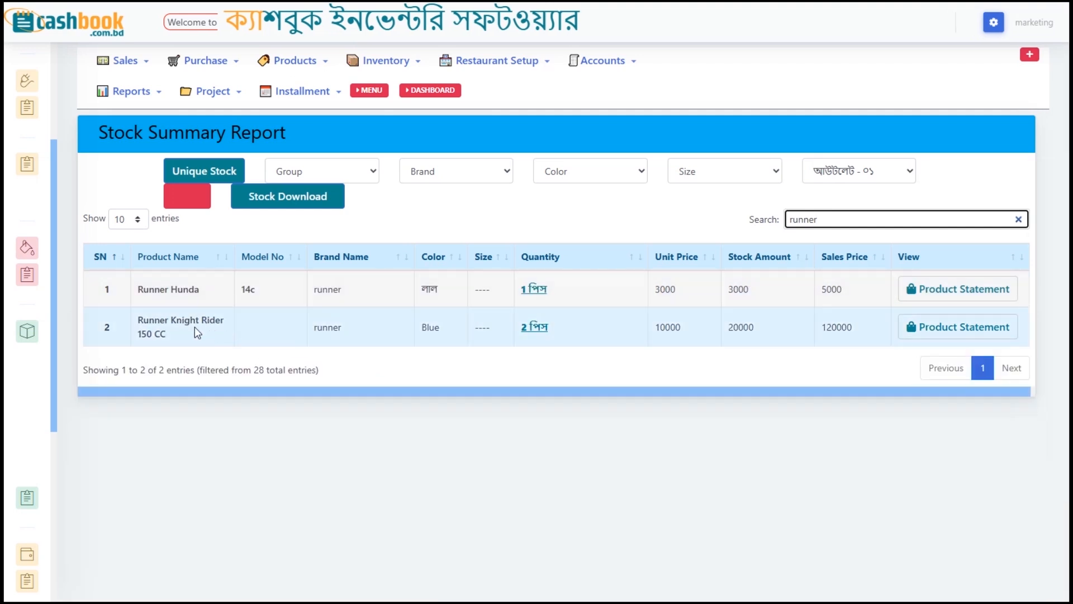
{"action": "left_click", "coordinate": [338, 326]}
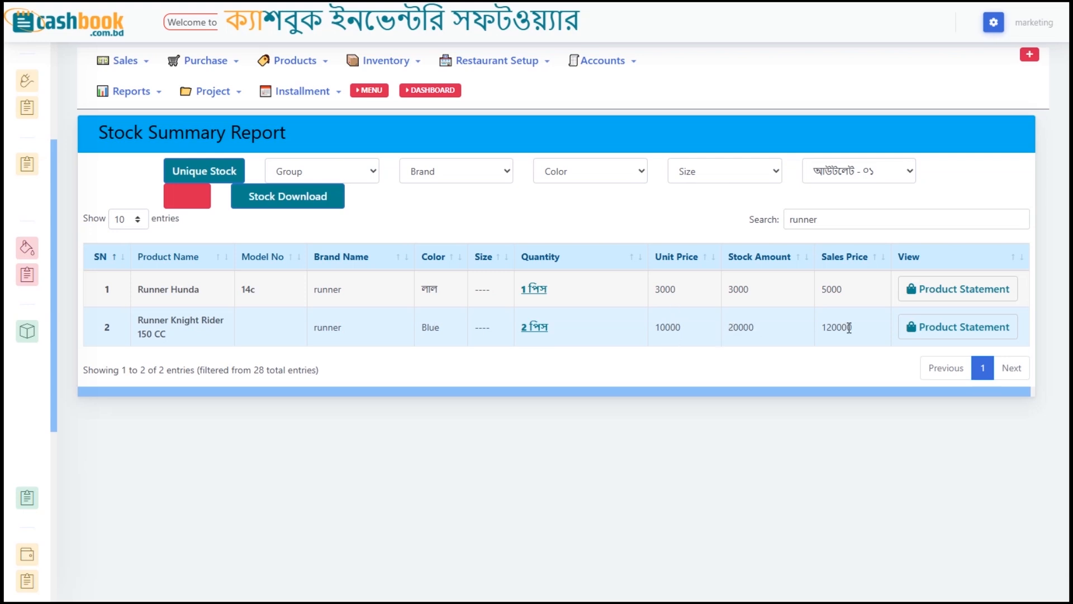
{"action": "left_click", "coordinate": [928, 327]}
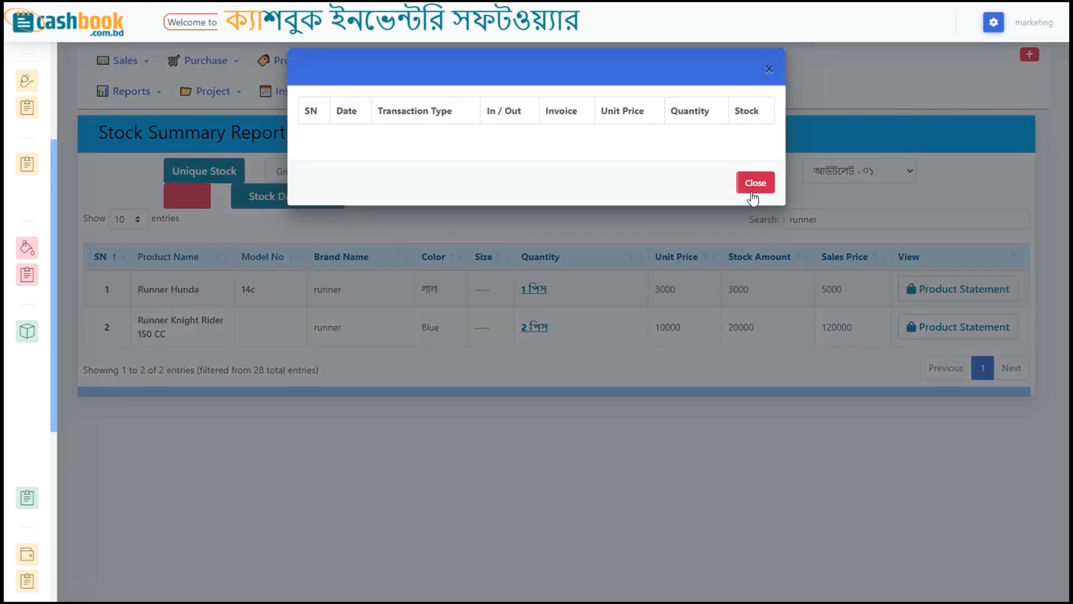
{"action": "left_click", "coordinate": [760, 222]}
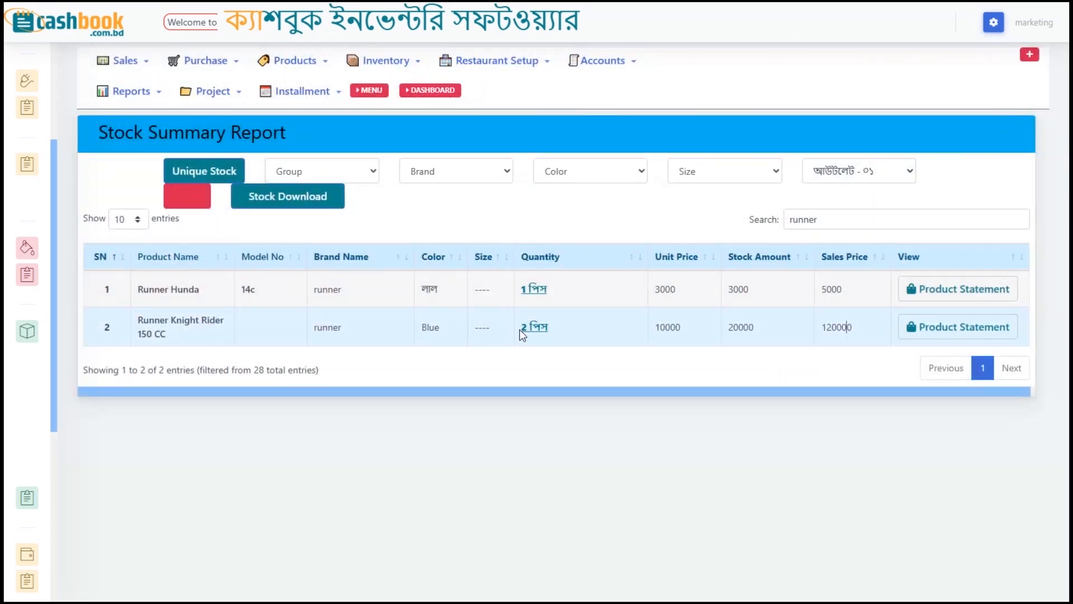
{"action": "left_click", "coordinate": [542, 330]}
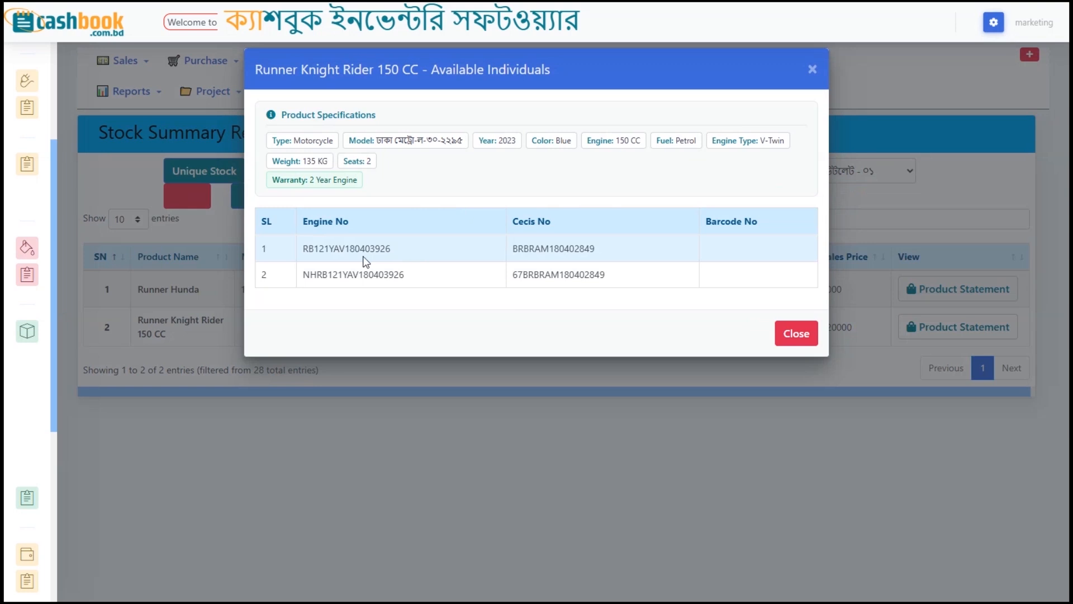
Step: Review the vehicle type and both units' engine and chassis numbers, then close the available units list
{"action": "left_click_drag", "start_coordinate": [295, 140], "coordinate": [320, 141]}
{"action": "left_click", "coordinate": [395, 143]}
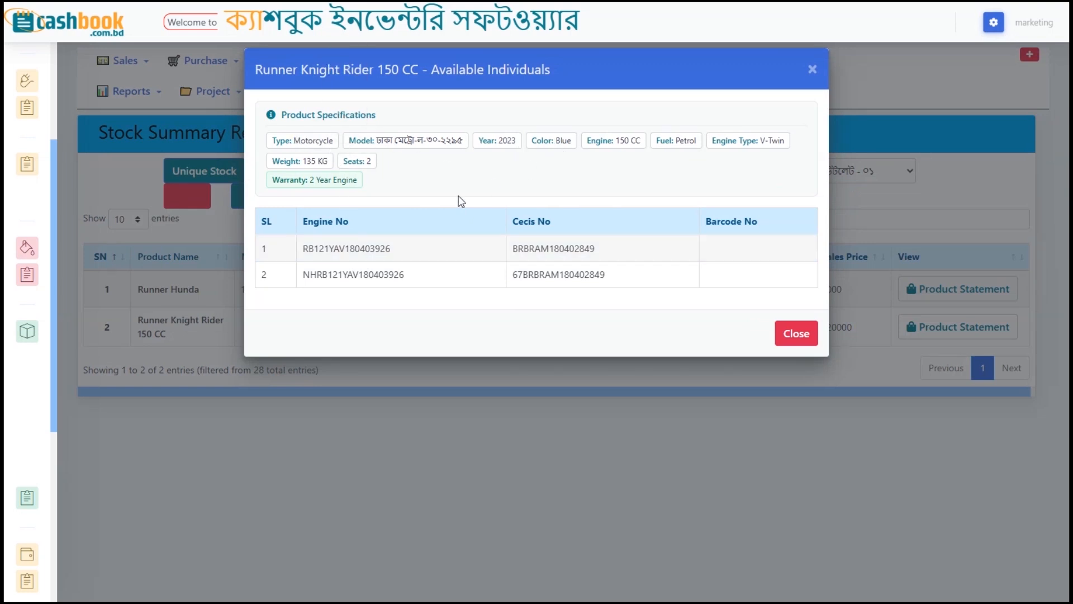
{"action": "left_click_drag", "start_coordinate": [300, 244], "coordinate": [384, 240]}
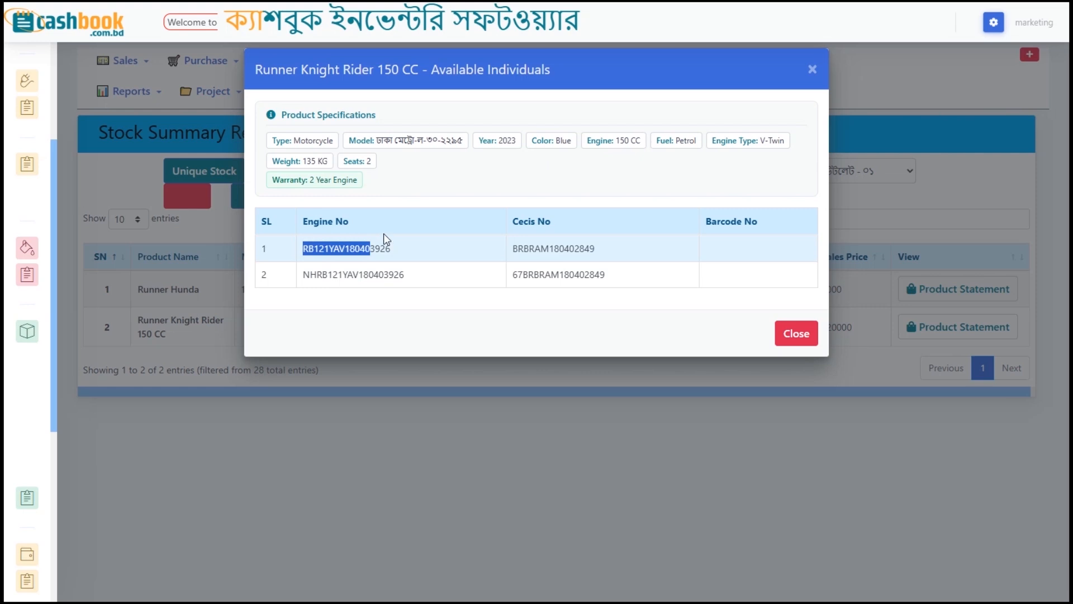
{"action": "left_click", "coordinate": [516, 249]}
{"action": "double_click", "coordinate": [516, 249]}
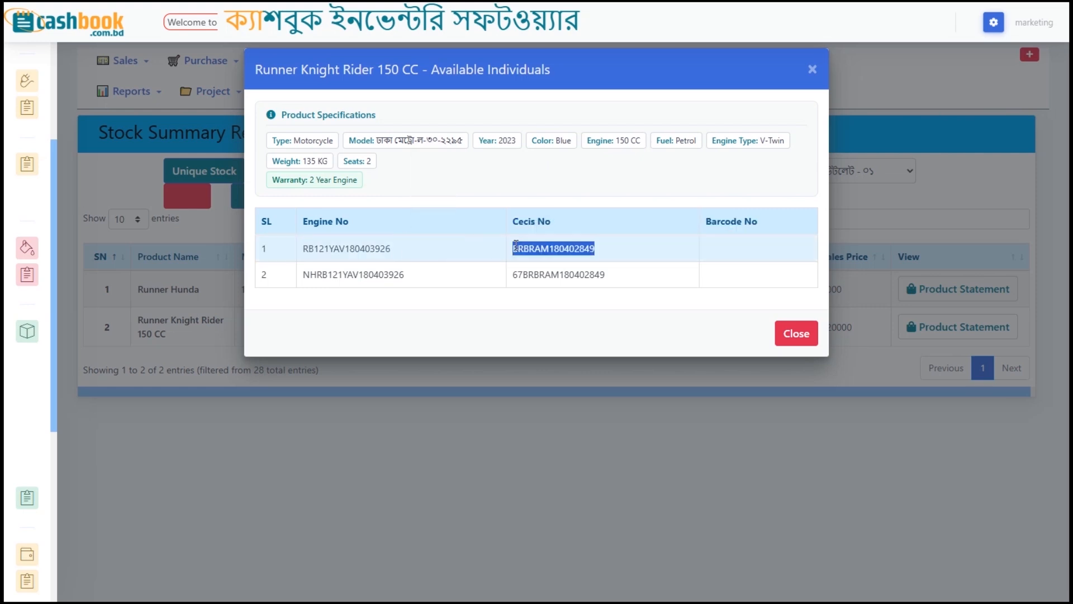
{"action": "double_click", "coordinate": [374, 274]}
{"action": "left_click", "coordinate": [550, 275]}
{"action": "left_click", "coordinate": [782, 334]}
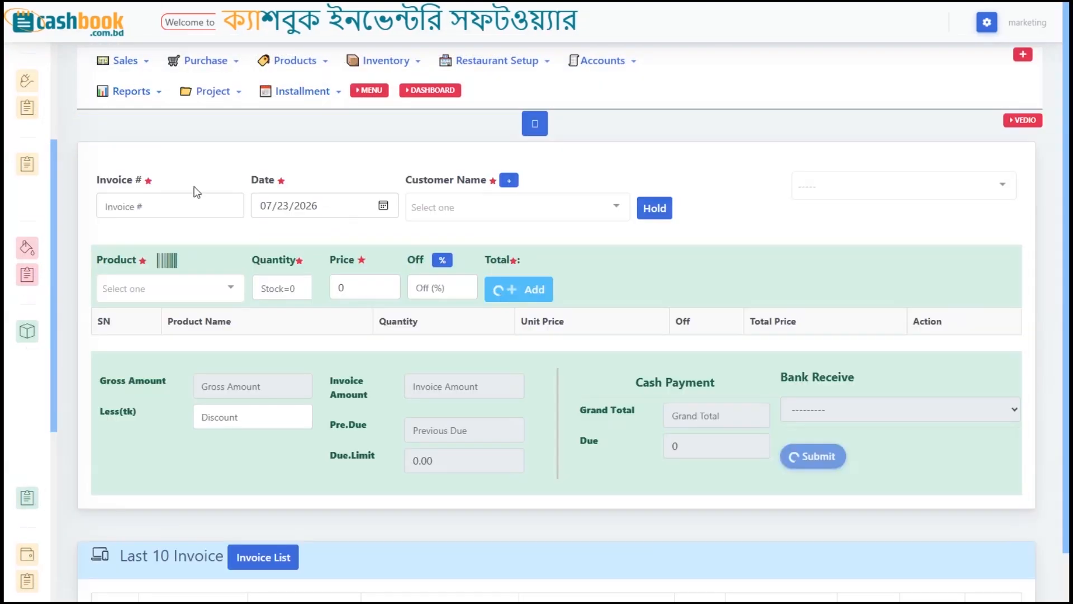
Step: Choose the customer and select Runner Knight Rider 150 CC through a 'run' search
{"action": "left_click", "coordinate": [477, 205]}
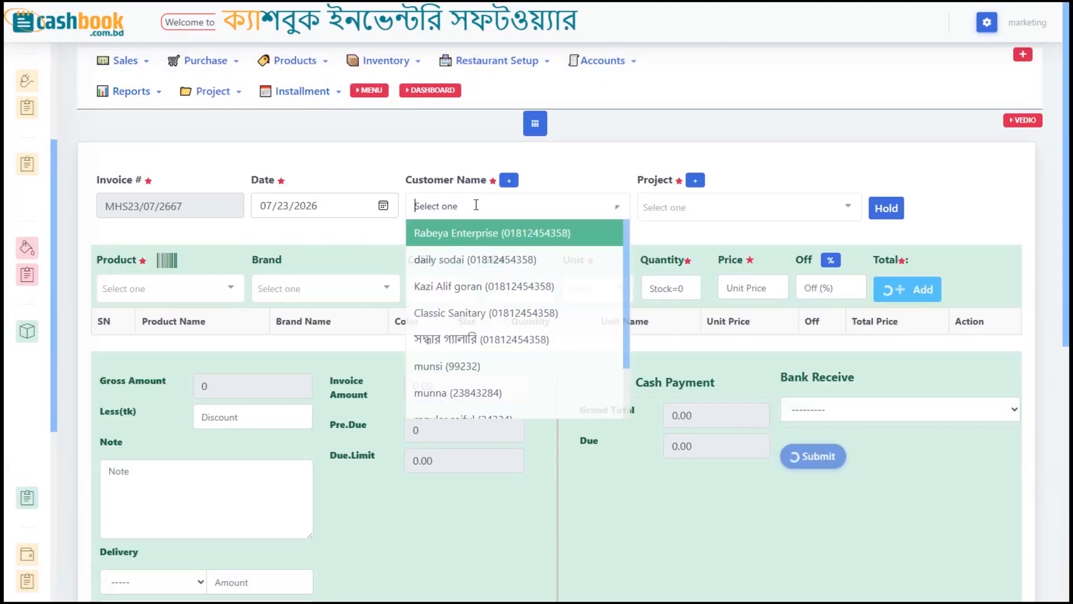
{"action": "left_click", "coordinate": [462, 245]}
{"action": "left_click", "coordinate": [216, 288]}
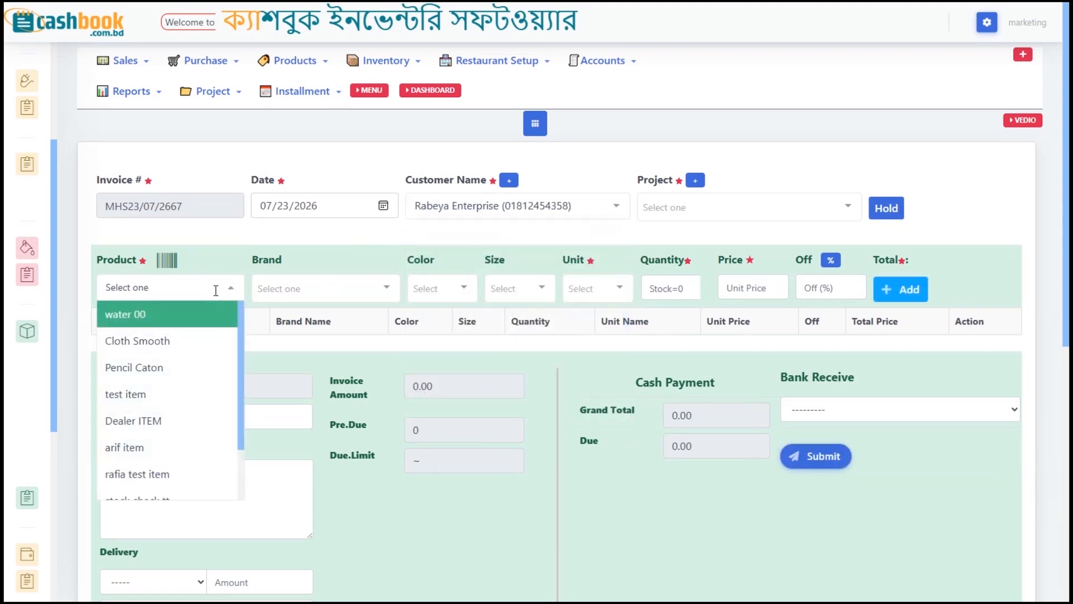
{"action": "type", "text": "runn"}
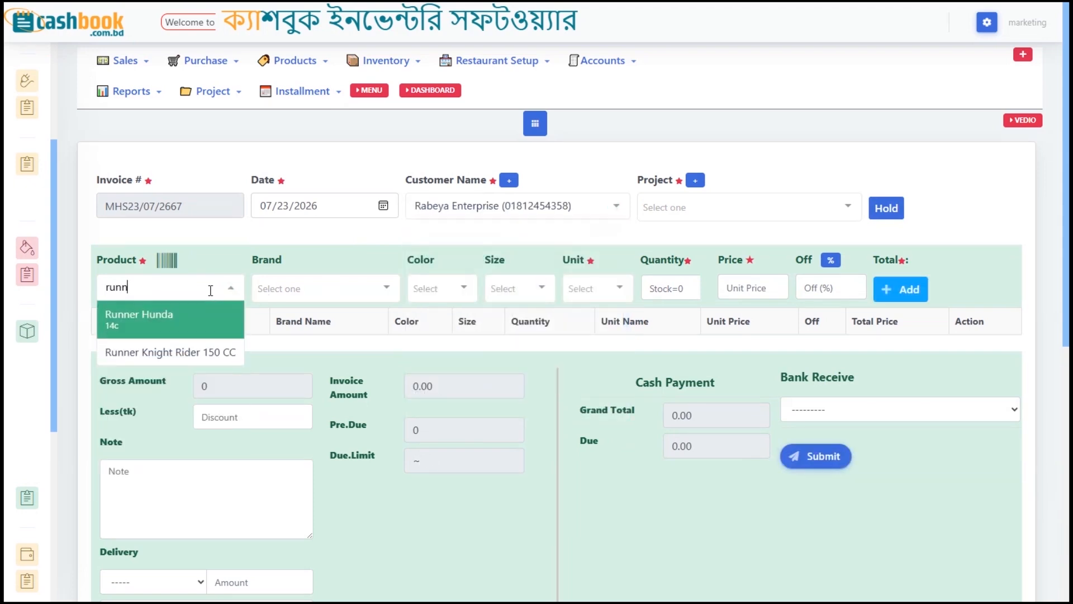
{"action": "left_click", "coordinate": [168, 352]}
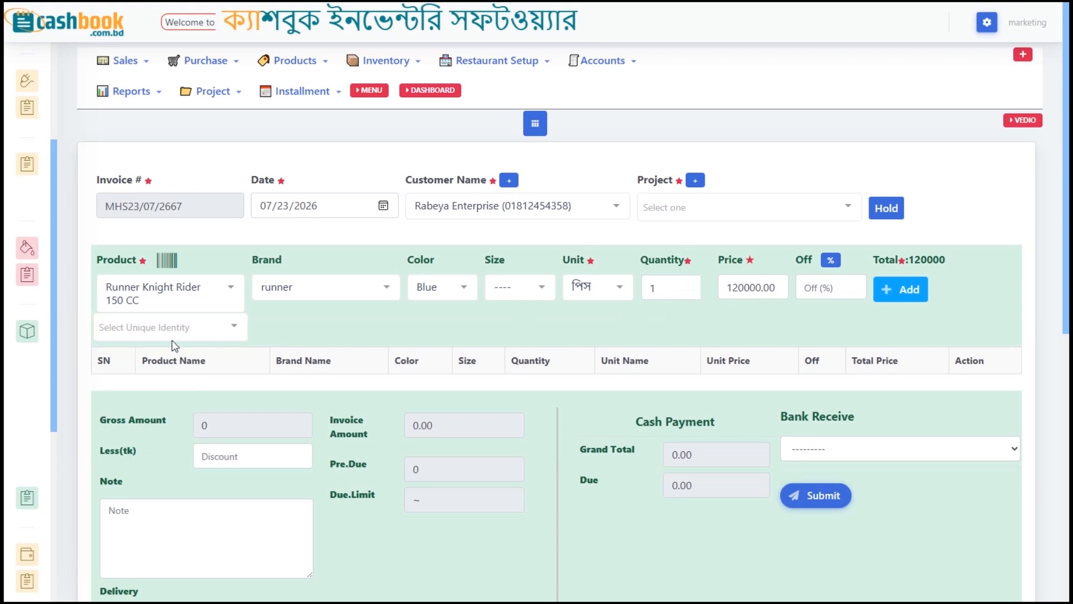
{"action": "left_click", "coordinate": [171, 337]}
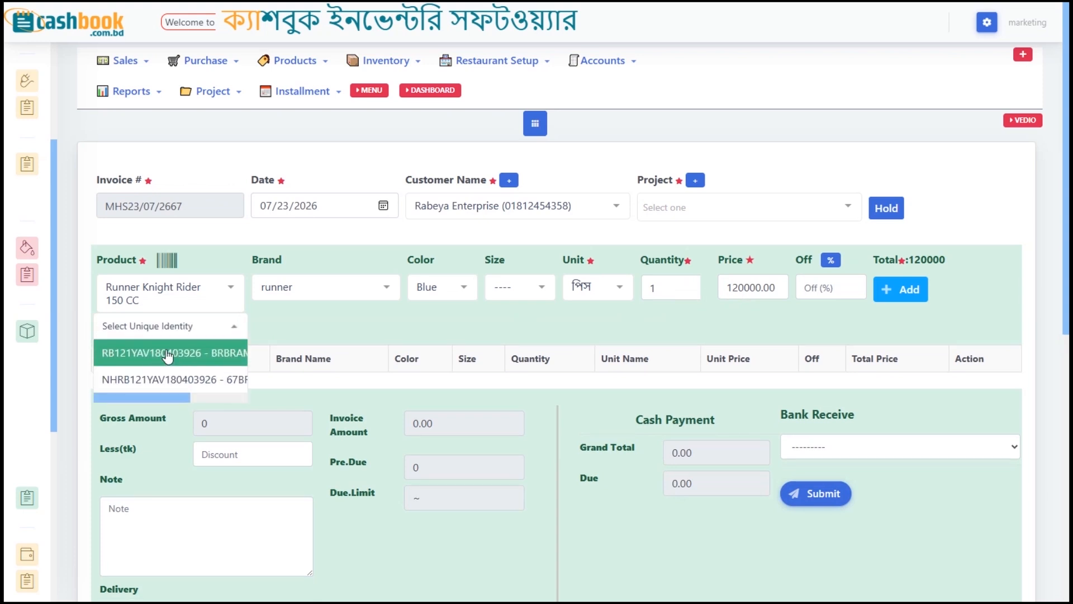
{"action": "left_click", "coordinate": [167, 357]}
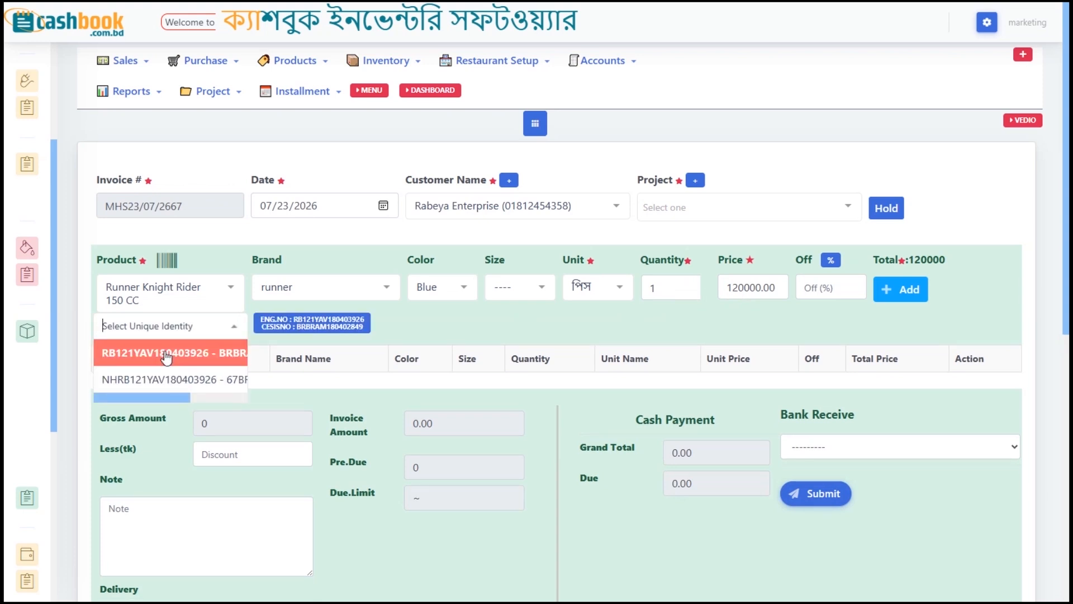
{"action": "left_click", "coordinate": [436, 334]}
{"action": "left_click", "coordinate": [897, 291]}
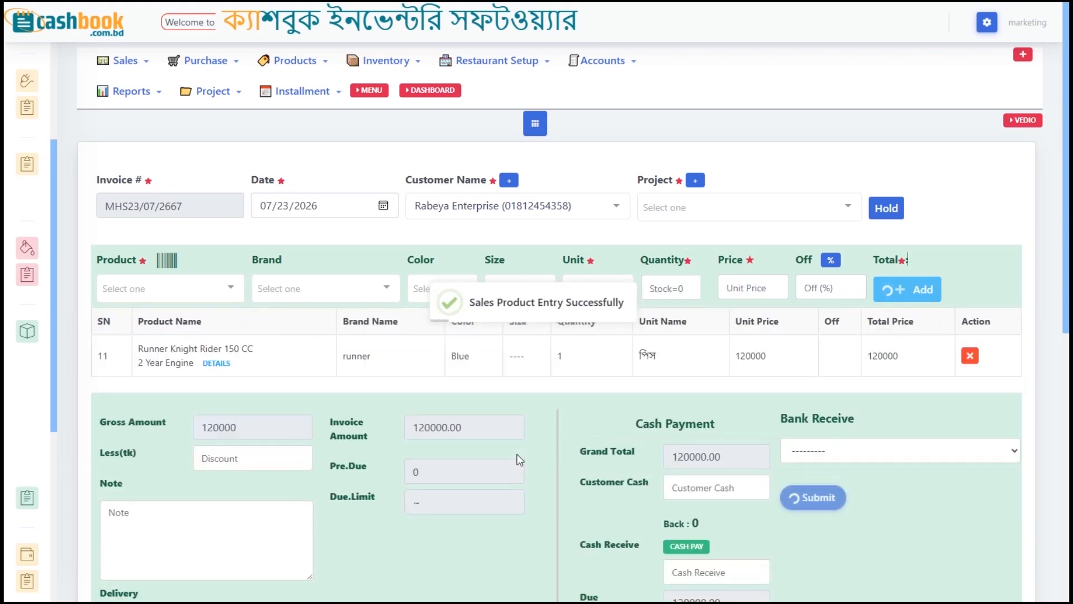
Step: Submit the Runner Knight Rider 150 CC sales invoice and confirm it heads the Last 10 Invoice list at 120000 due
{"action": "scroll", "coordinate": [518, 455], "scroll_direction": "down", "scroll_amount": 1}
{"action": "scroll", "coordinate": [717, 441], "scroll_direction": "down", "scroll_amount": 1}
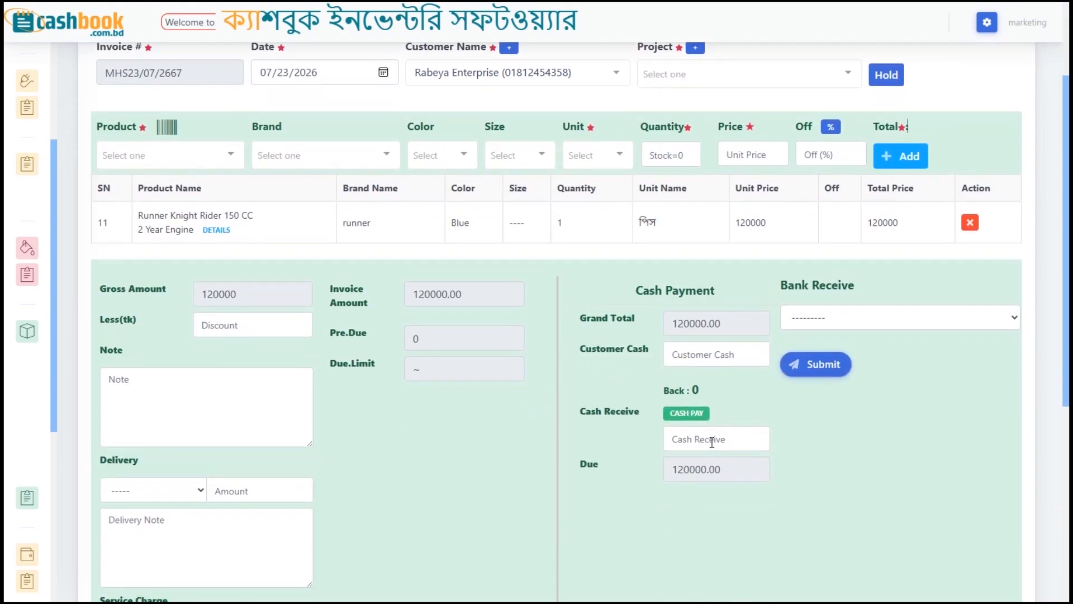
{"action": "left_click", "coordinate": [809, 370]}
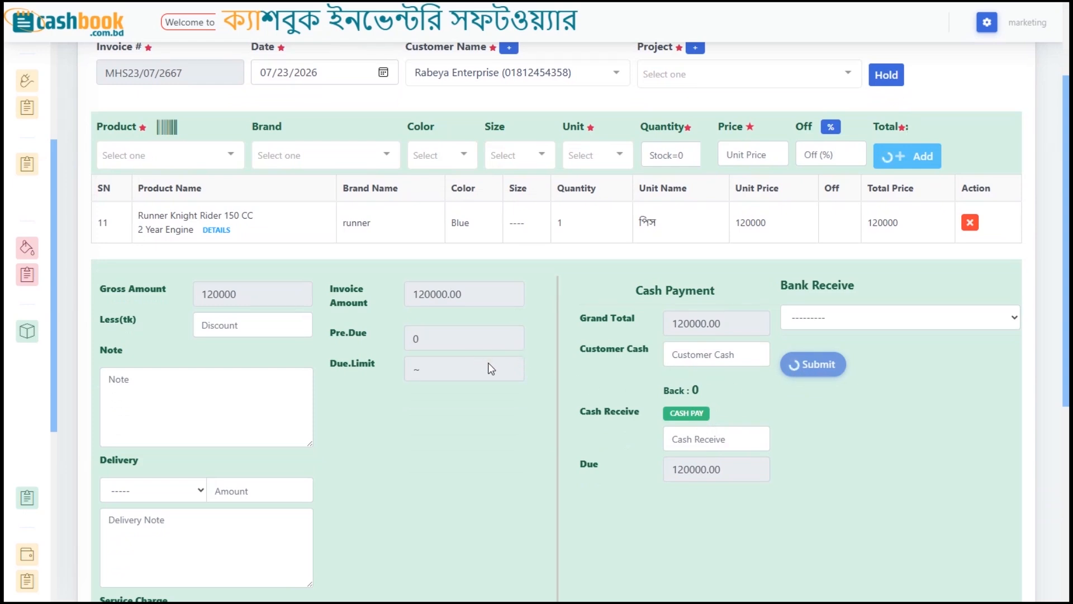
{"action": "scroll", "coordinate": [352, 402], "scroll_direction": "down", "scroll_amount": 5}
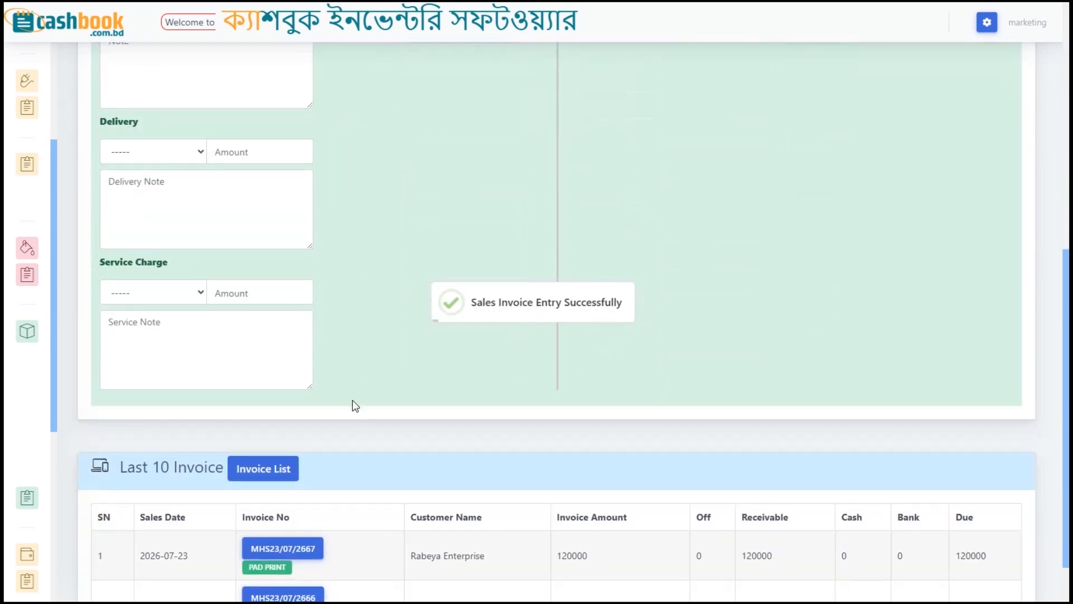